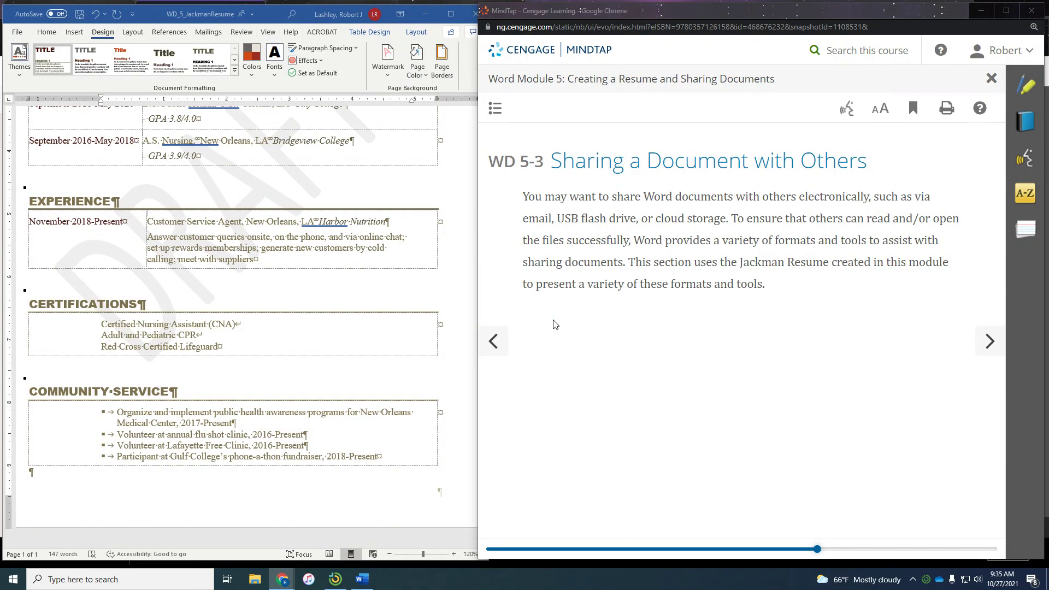
# - Look over the whole resume and read the WD 5-3a textbook instructions for inserting a Quick Part
pyautogui.scroll(7, 366, 290)
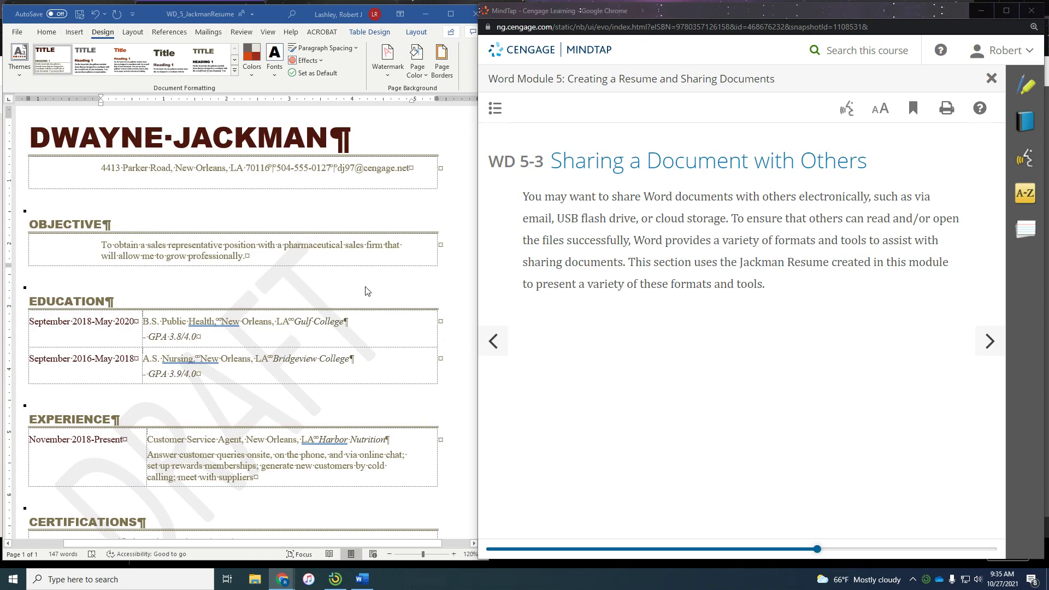
pyautogui.scroll(-6, 365, 291)
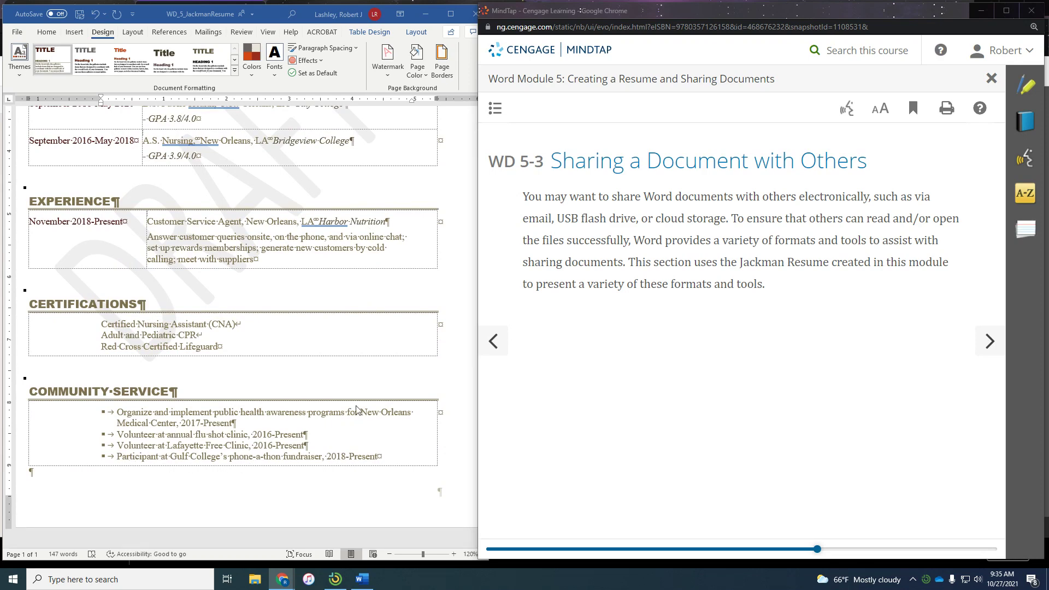
pyautogui.scroll(5, 444, 385)
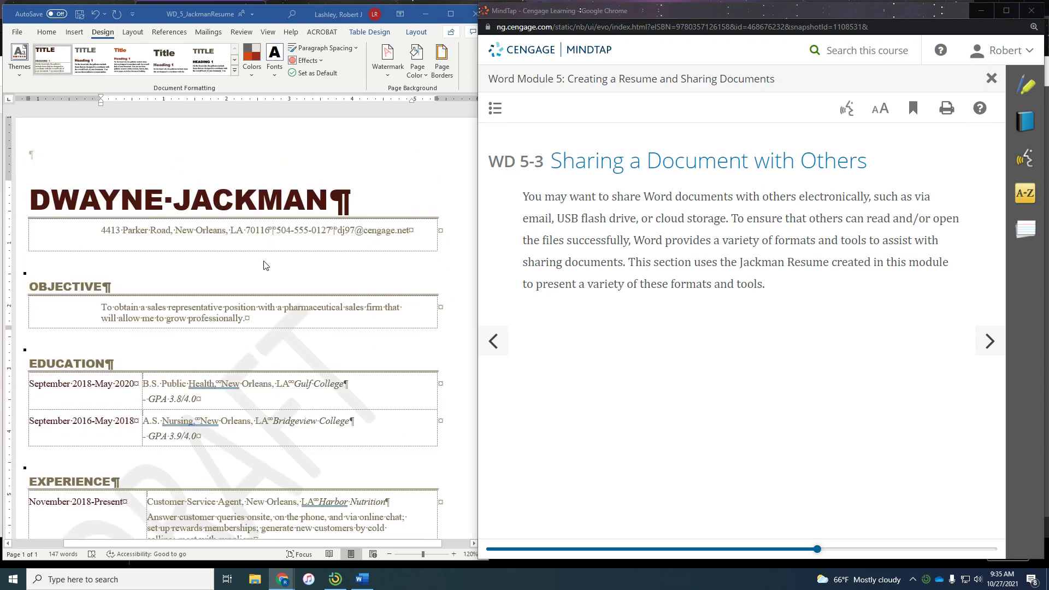
pyautogui.scroll(-1, 352, 260)
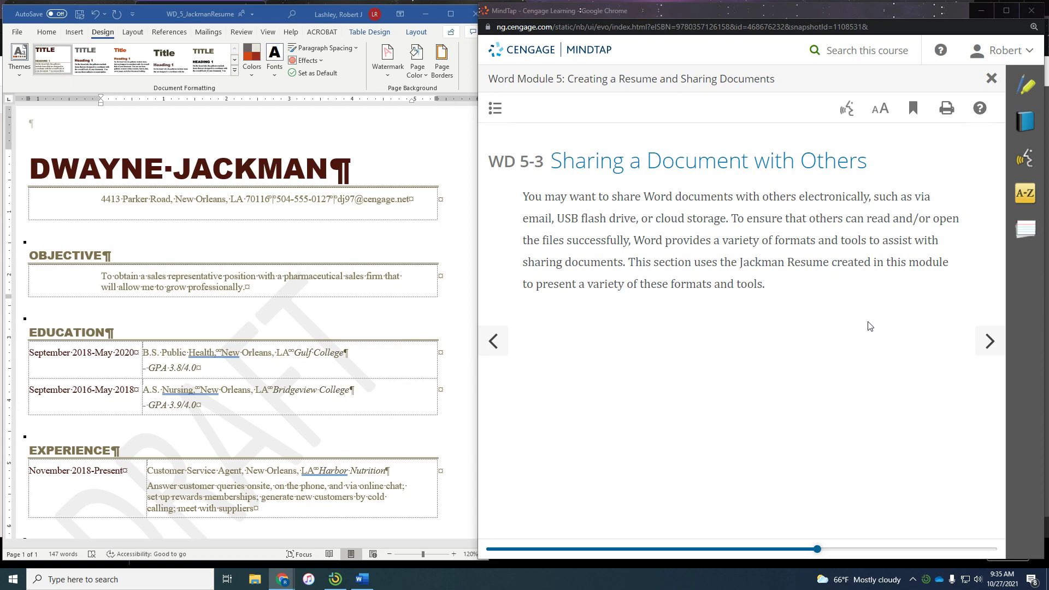
pyautogui.click(990, 343)
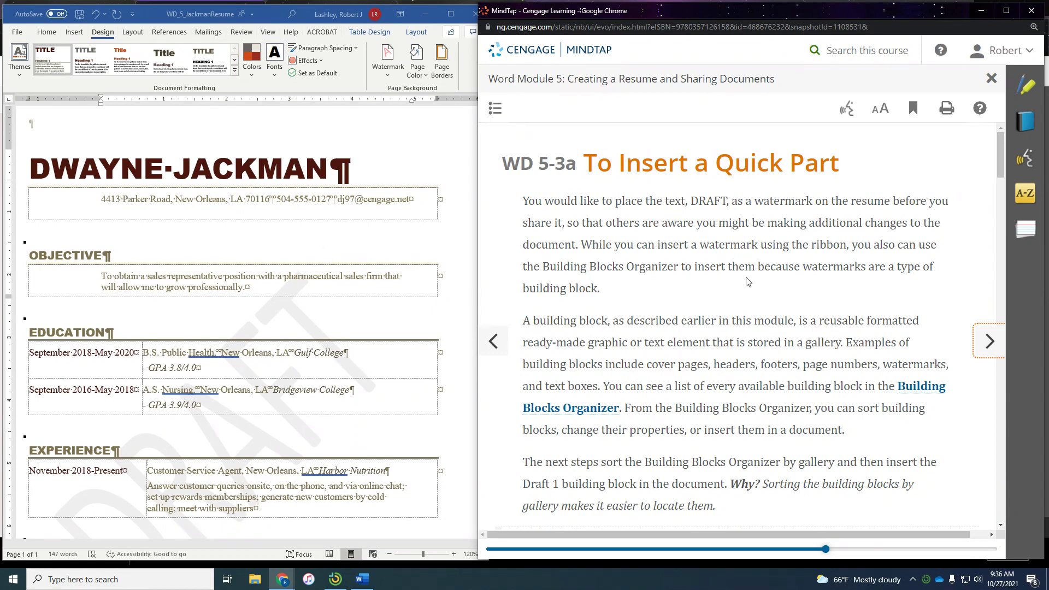
pyautogui.scroll(-1, 747, 282)
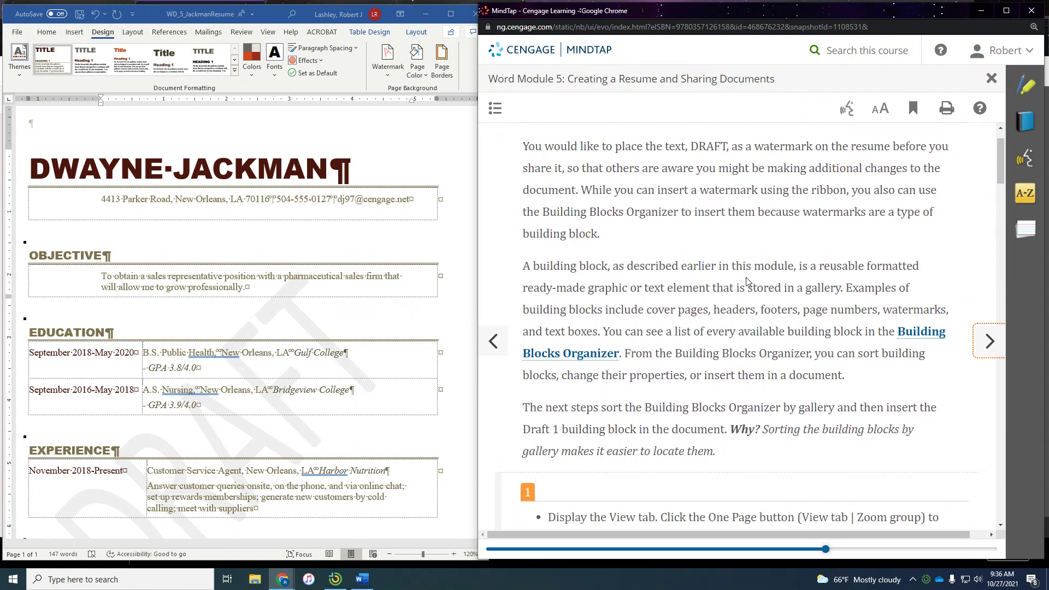
pyautogui.scroll(-5, 746, 281)
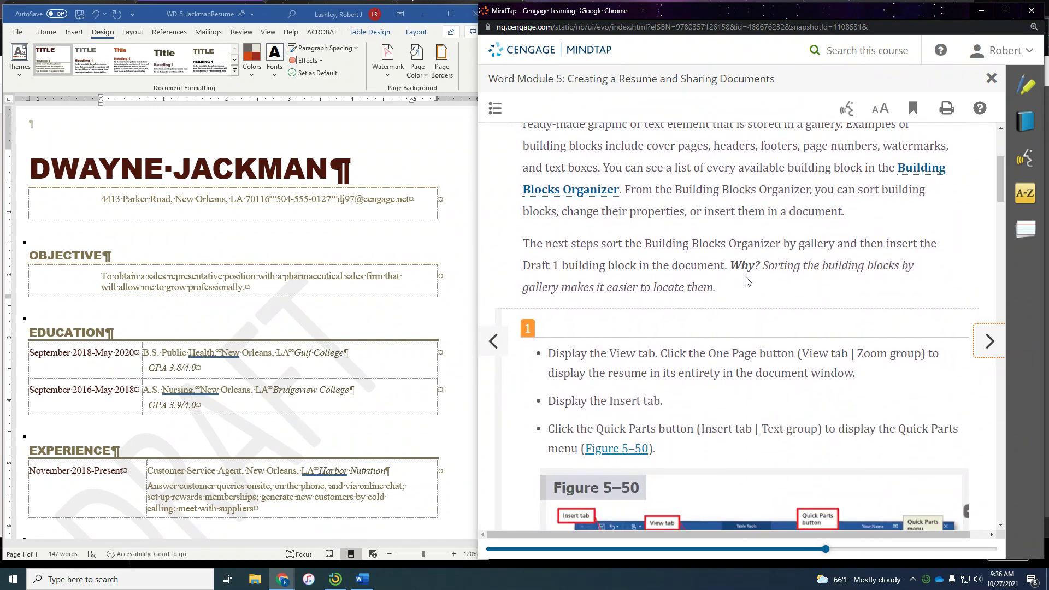
pyautogui.scroll(-1, 747, 281)
pyautogui.scroll(-1, 747, 282)
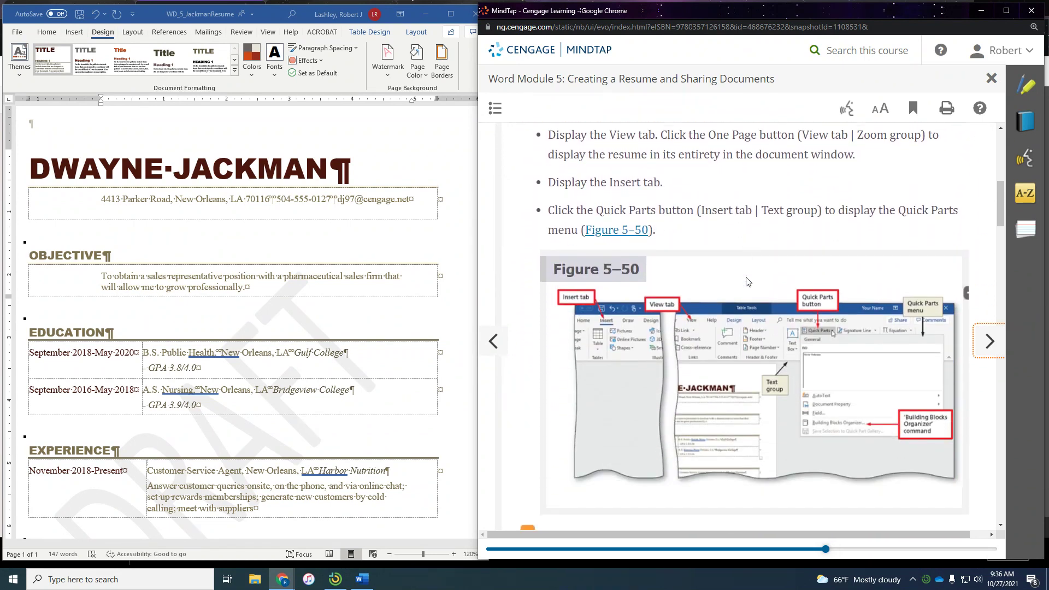
pyautogui.scroll(1, 746, 281)
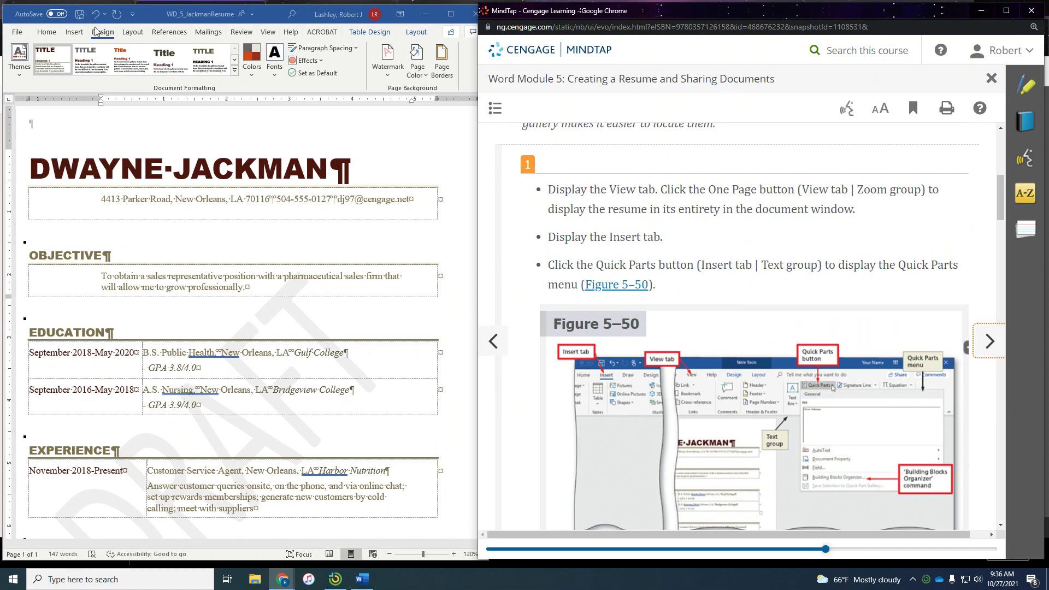
# - Switch to the Word resume and set its zoom to One Page
pyautogui.click(269, 36)
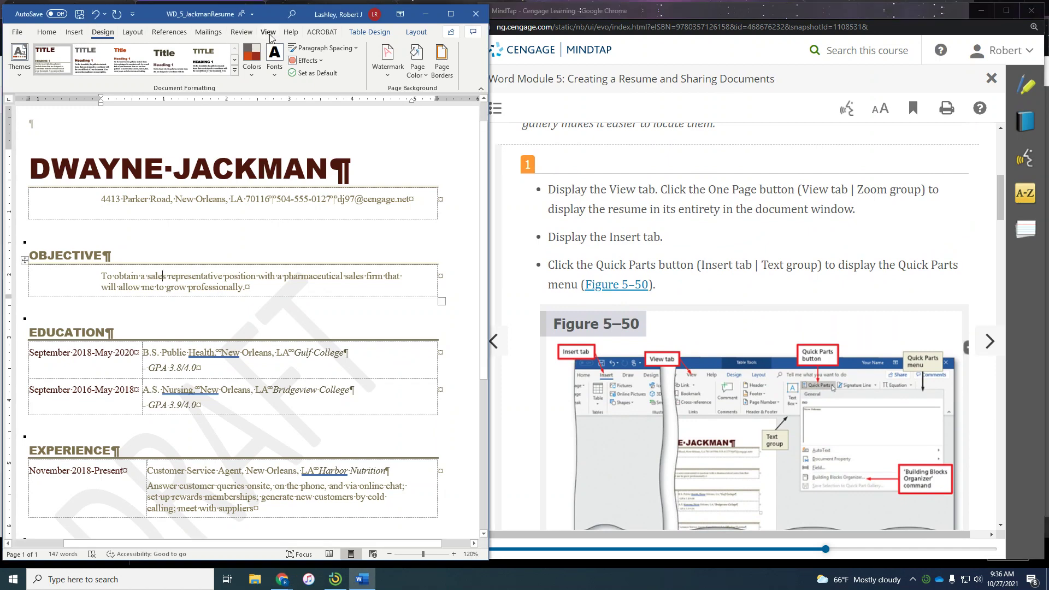
pyautogui.click(268, 32)
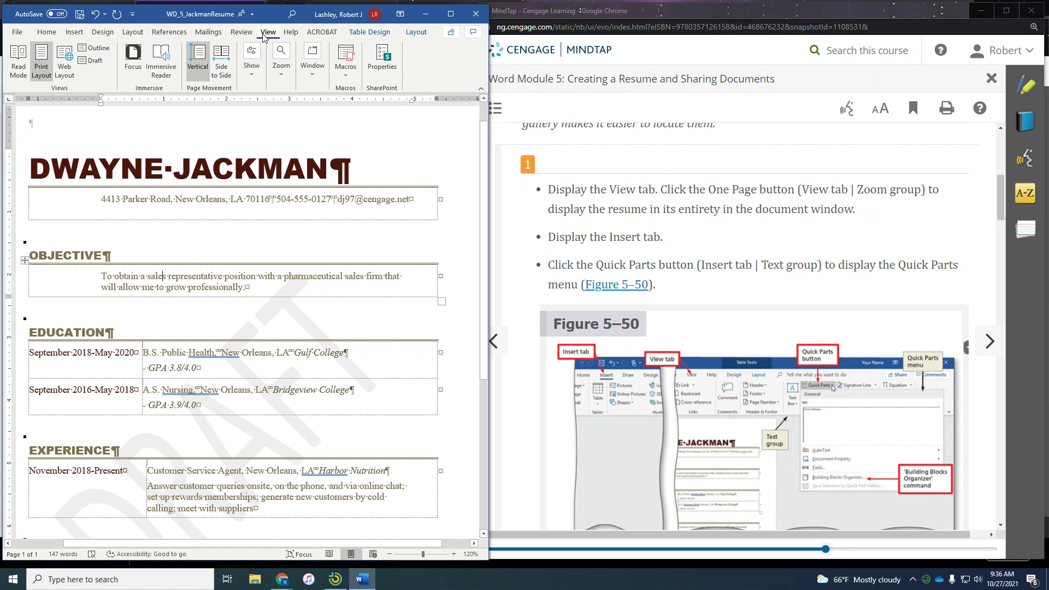
pyautogui.click(277, 83)
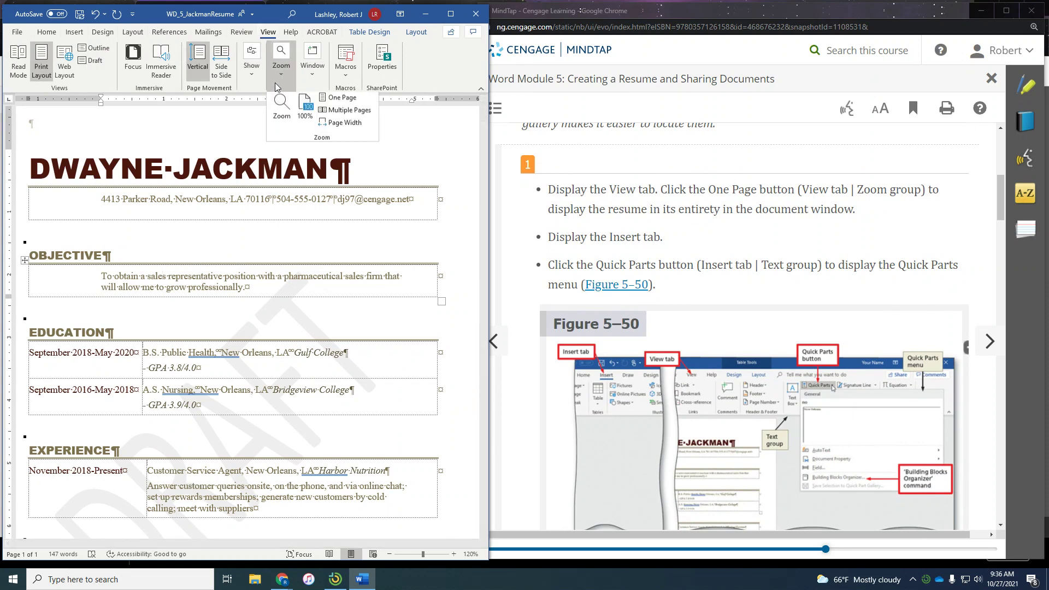
pyautogui.click(336, 102)
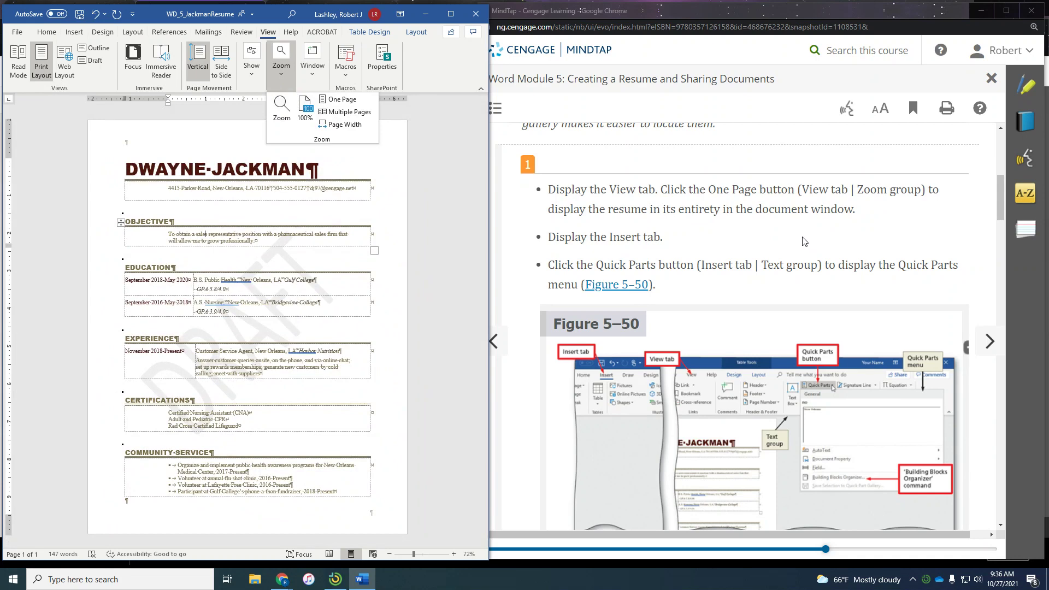
# - Open the Building Blocks Organizer from the Quick Parts commands
pyautogui.scroll(-1, 768, 234)
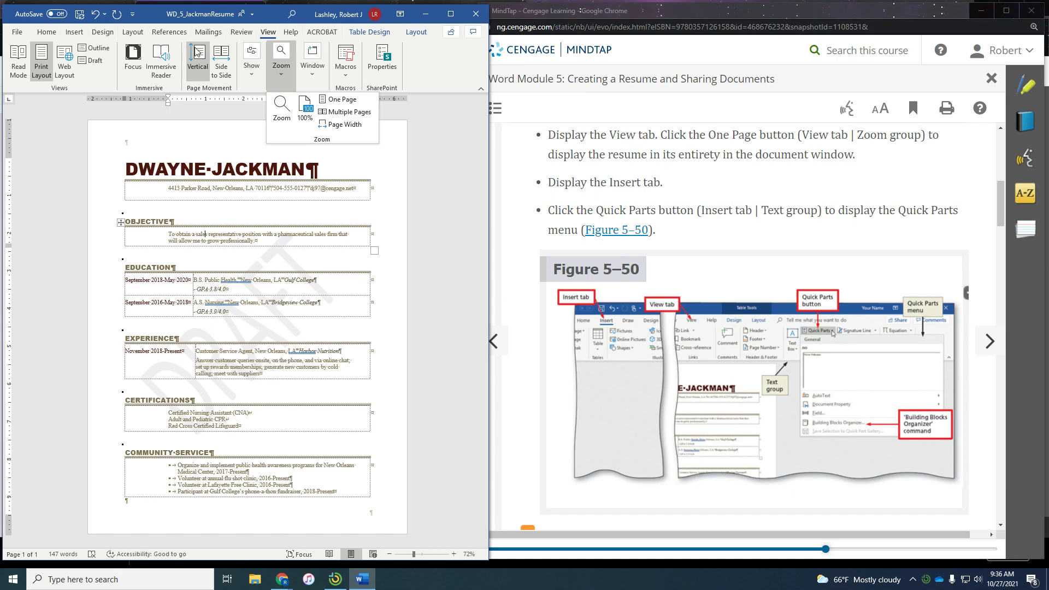
pyautogui.click(75, 31)
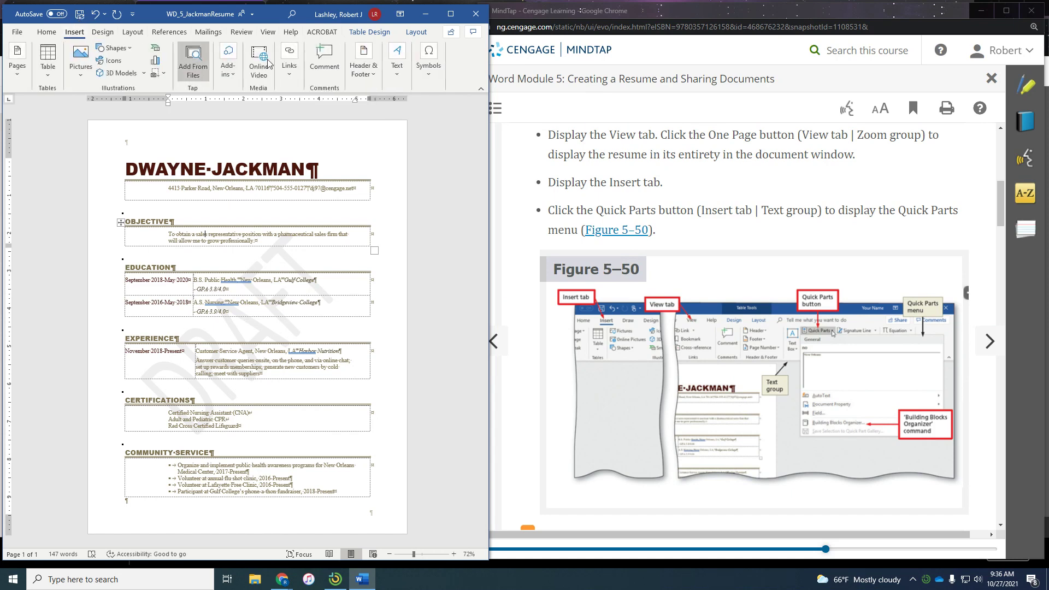
pyautogui.click(388, 81)
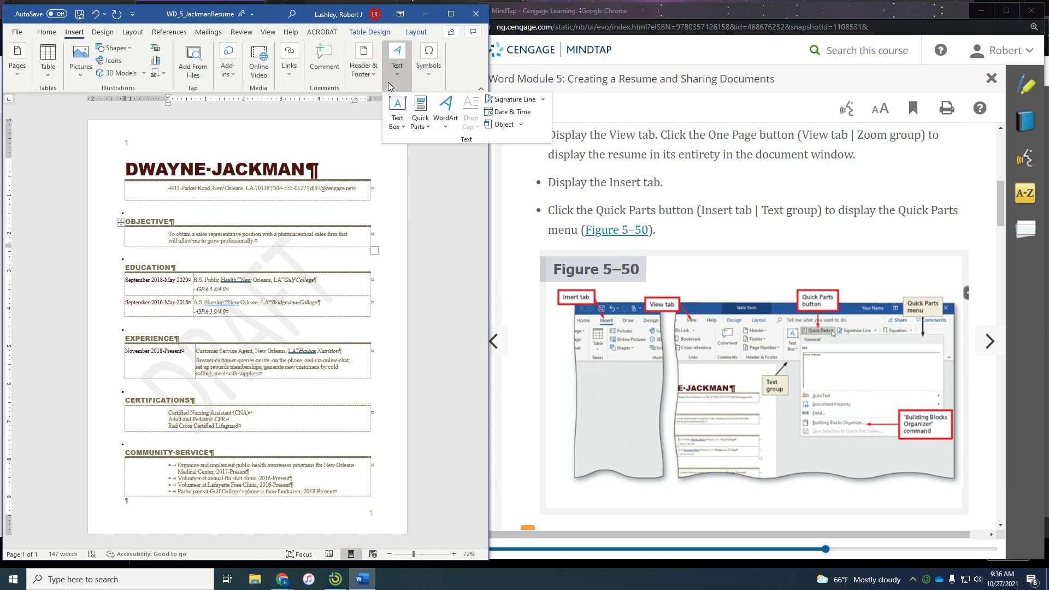
pyautogui.click(415, 124)
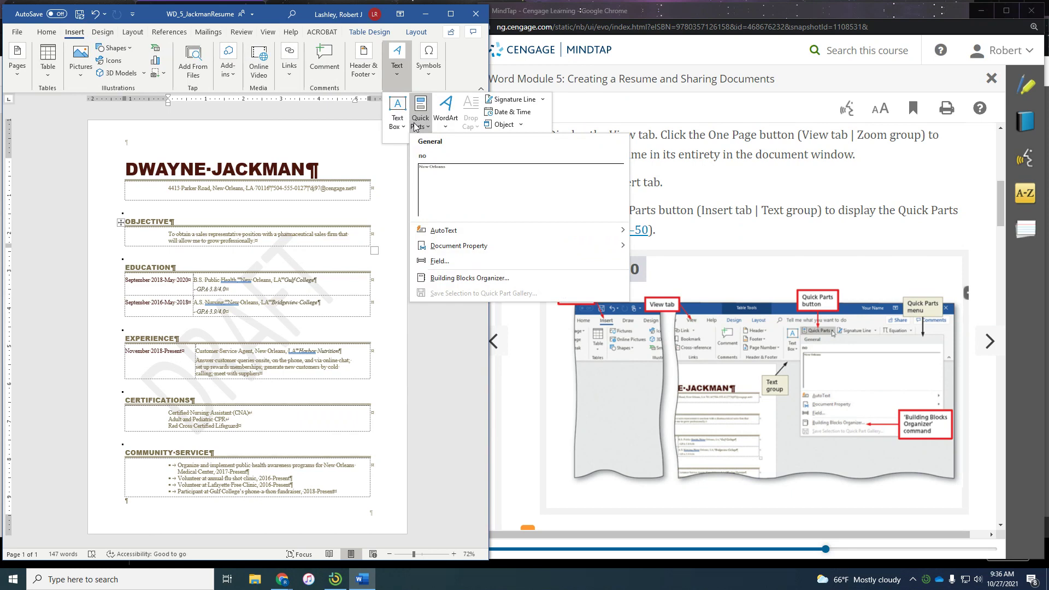
pyautogui.click(501, 283)
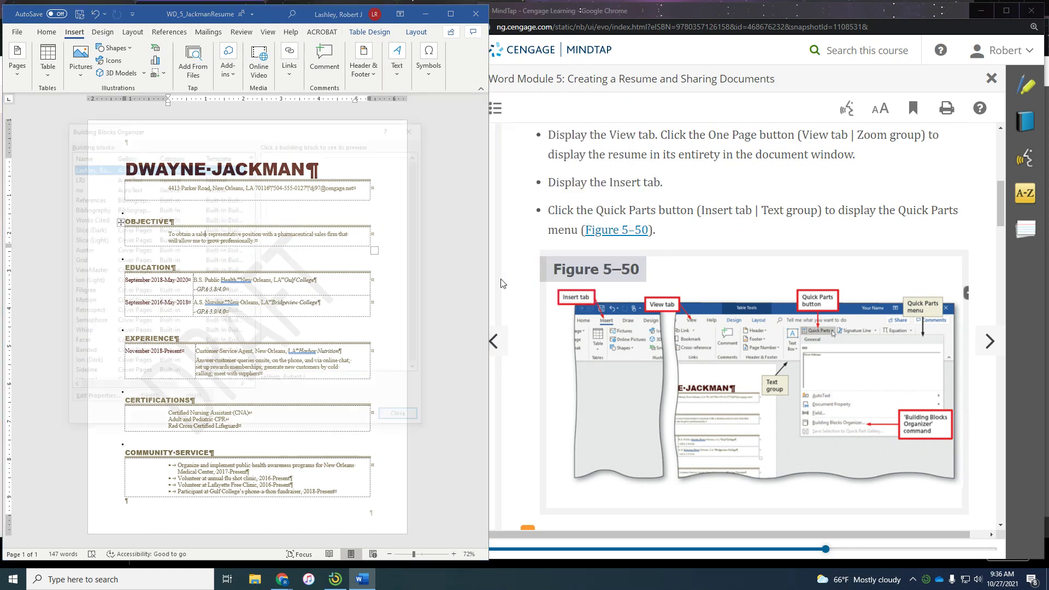
# - Sort the building blocks list by gallery, by name, and by gallery again, following textbook step 2
pyautogui.scroll(-3, 782, 285)
pyautogui.scroll(-3, 782, 285)
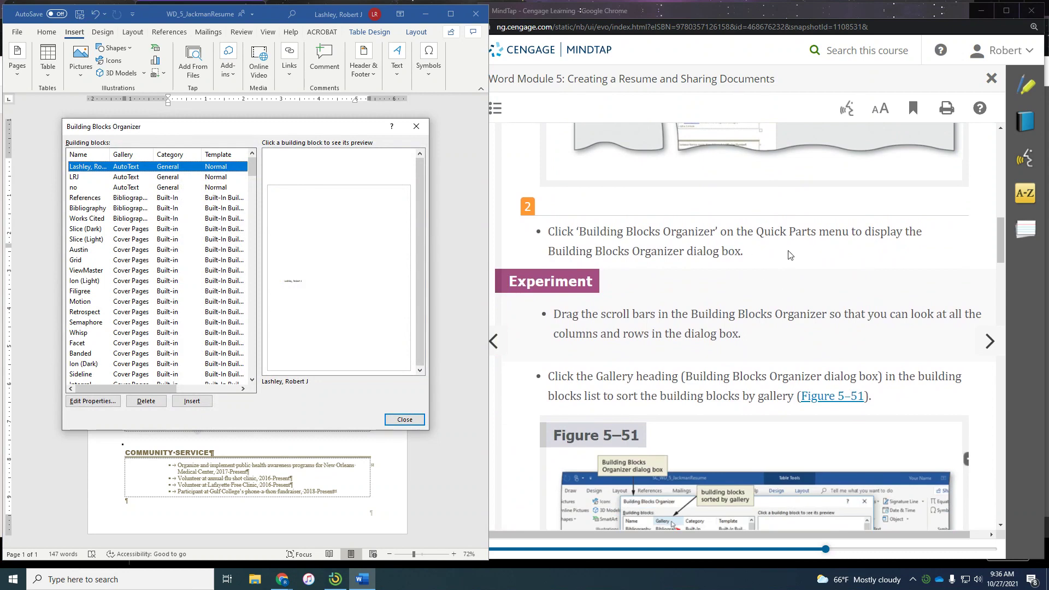
pyautogui.scroll(-3, 825, 253)
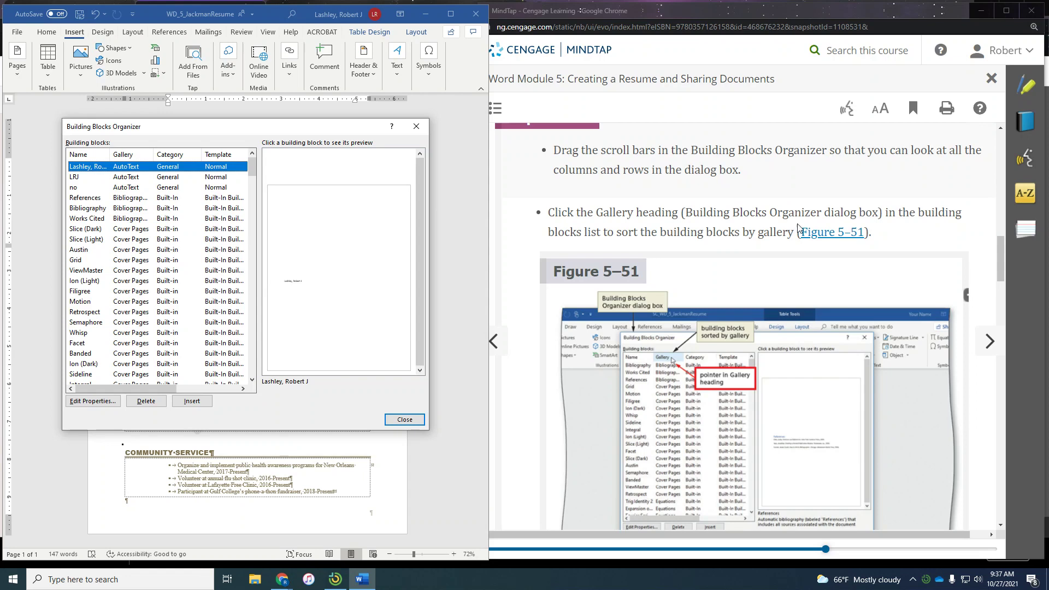
pyautogui.click(126, 155)
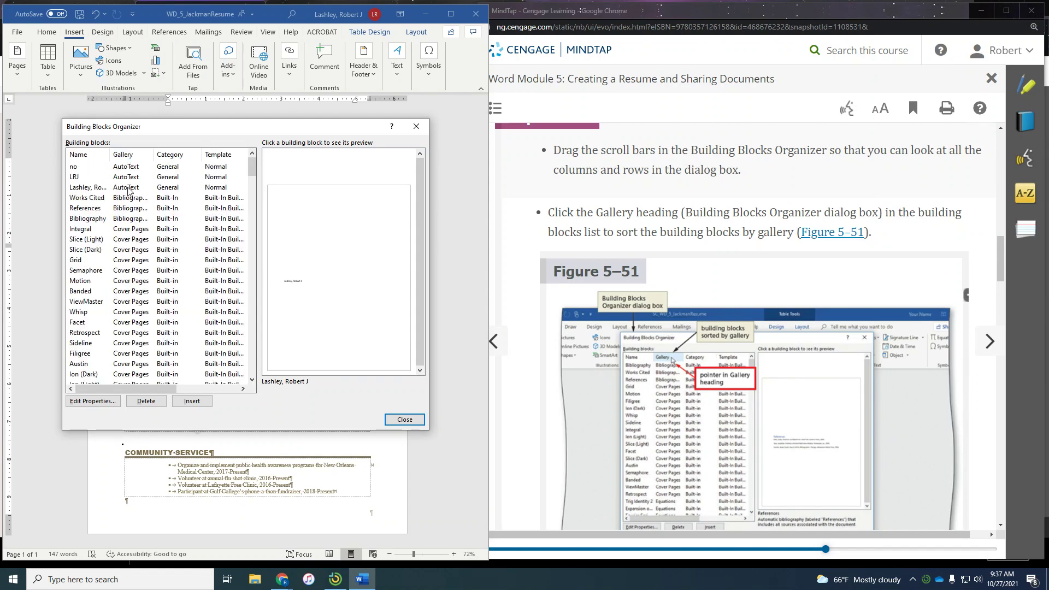
pyautogui.click(80, 157)
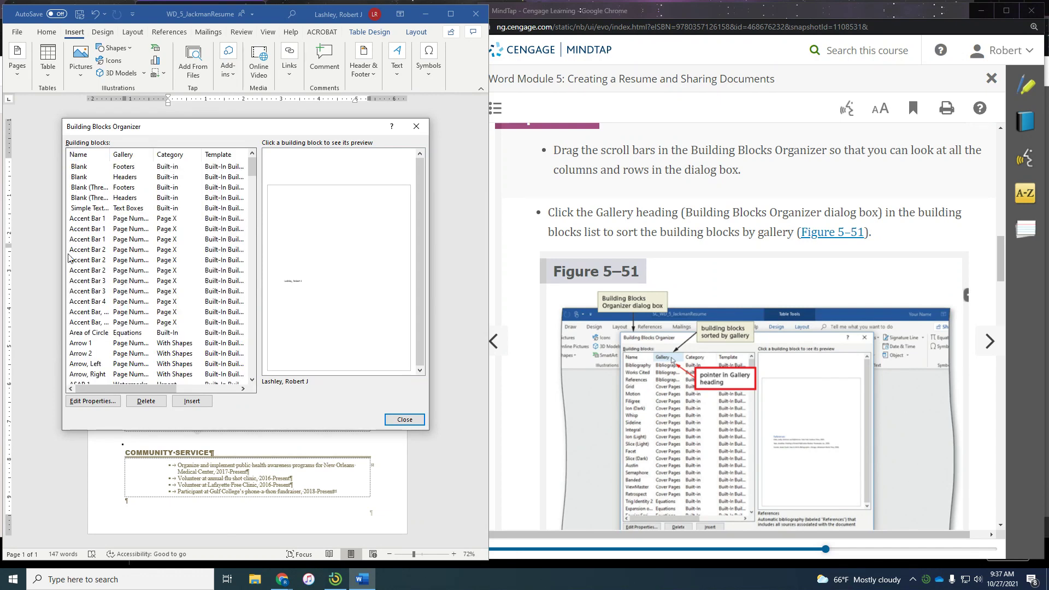
pyautogui.click(138, 157)
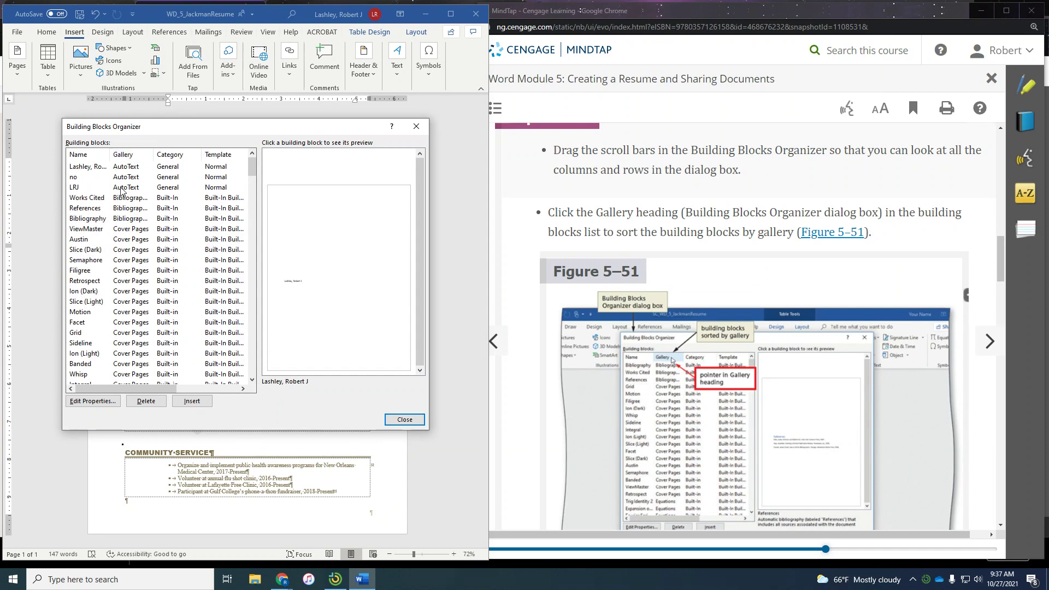
# - Preview various building blocks, including the Motion cover page, a ViewMaster footer, and the Large Color and Large Italics page numbers
pyautogui.scroll(-5, 760, 290)
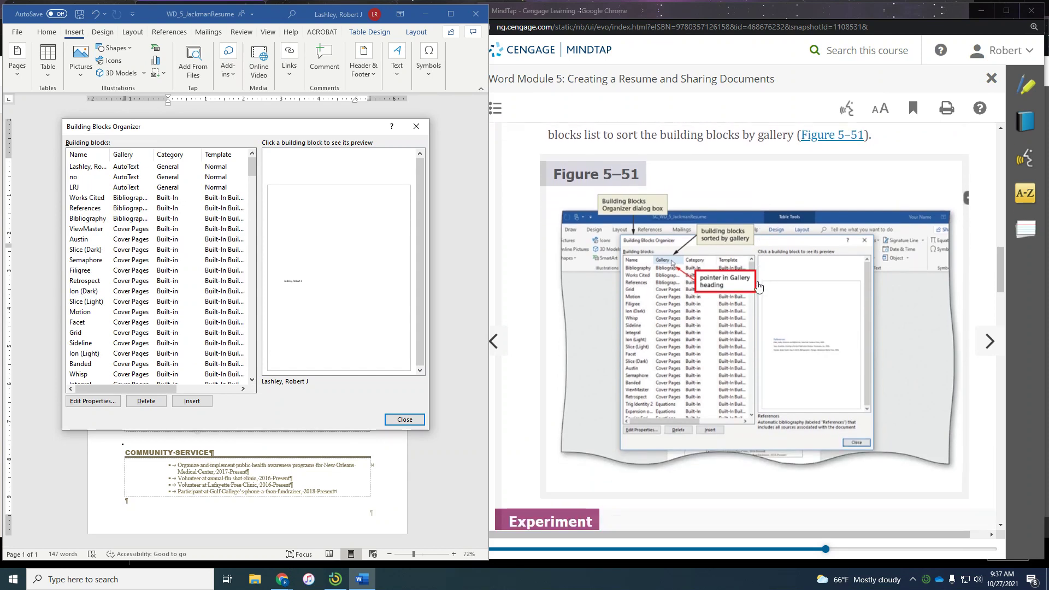
pyautogui.scroll(-2, 758, 286)
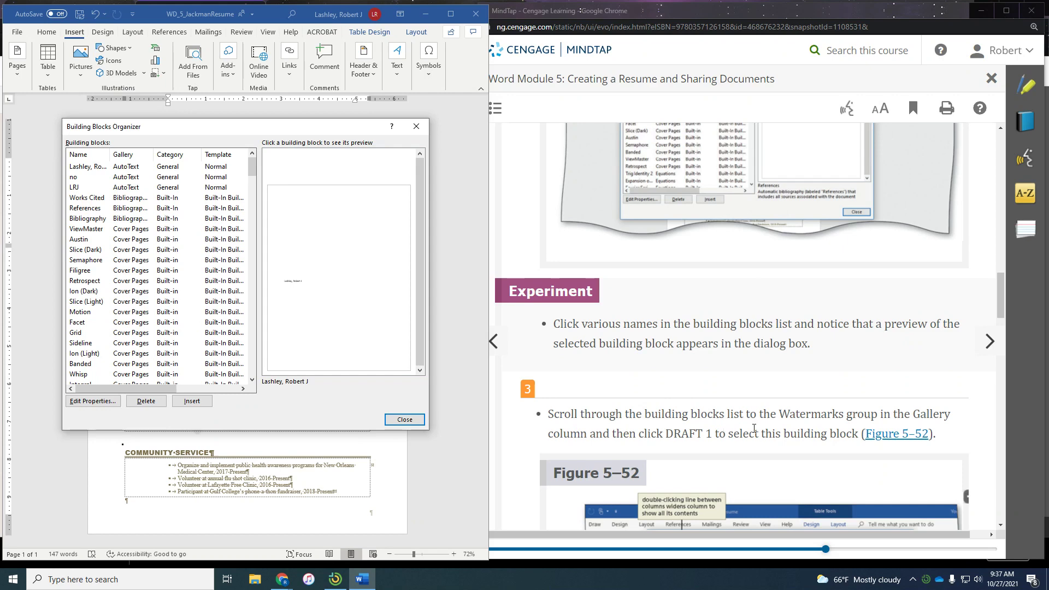
pyautogui.click(158, 241)
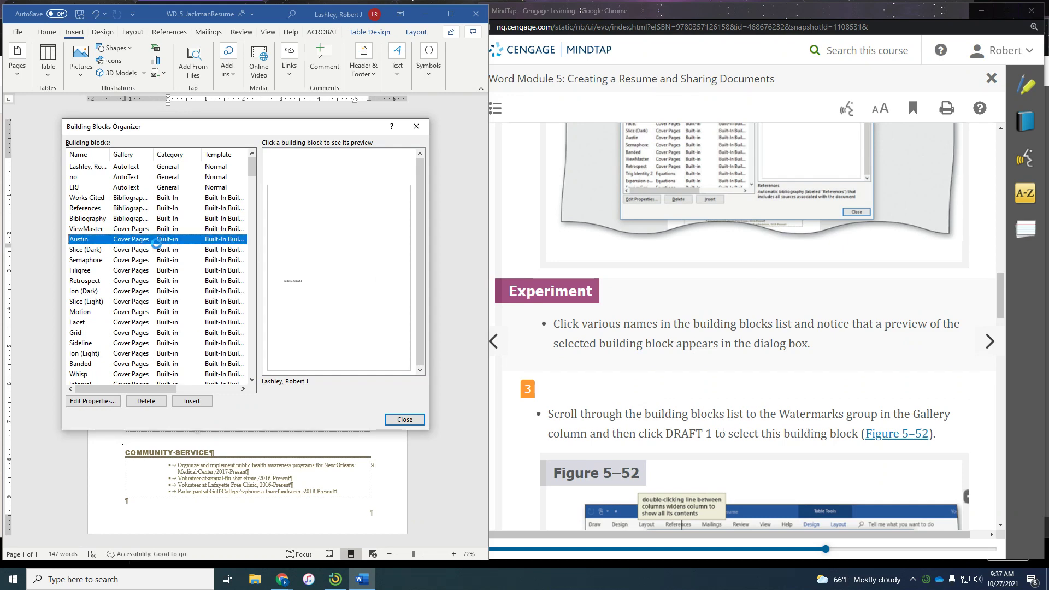
pyautogui.click(154, 312)
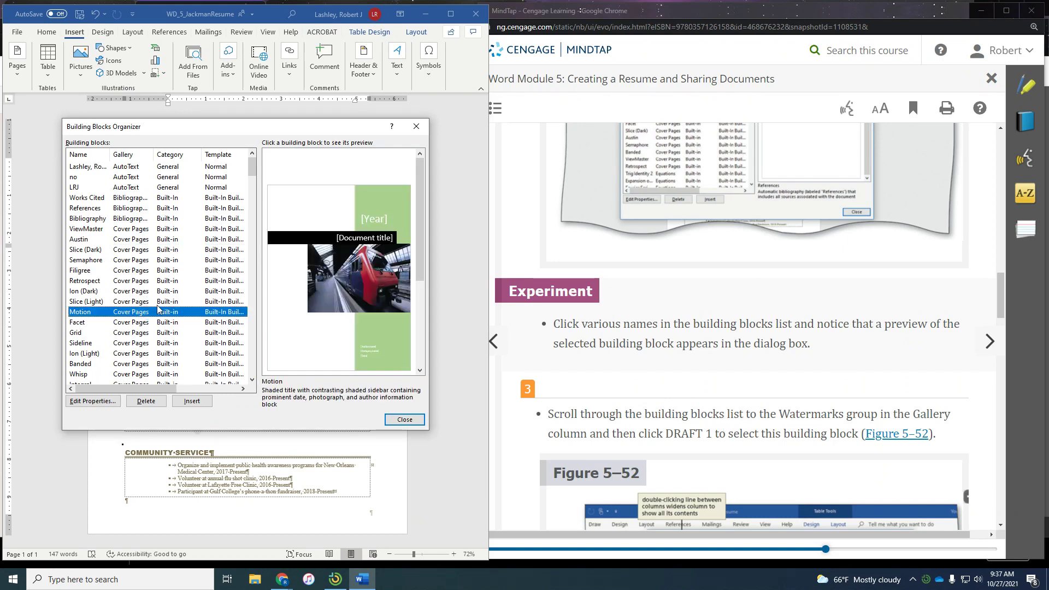
pyautogui.scroll(-15, 159, 304)
pyautogui.click(139, 270)
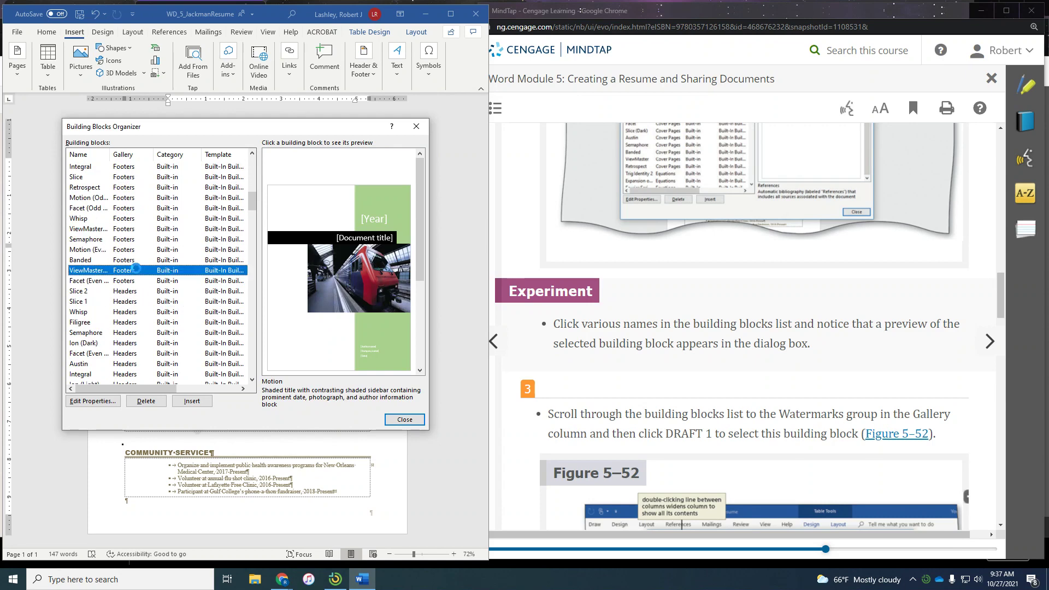
pyautogui.click(137, 252)
pyautogui.click(137, 230)
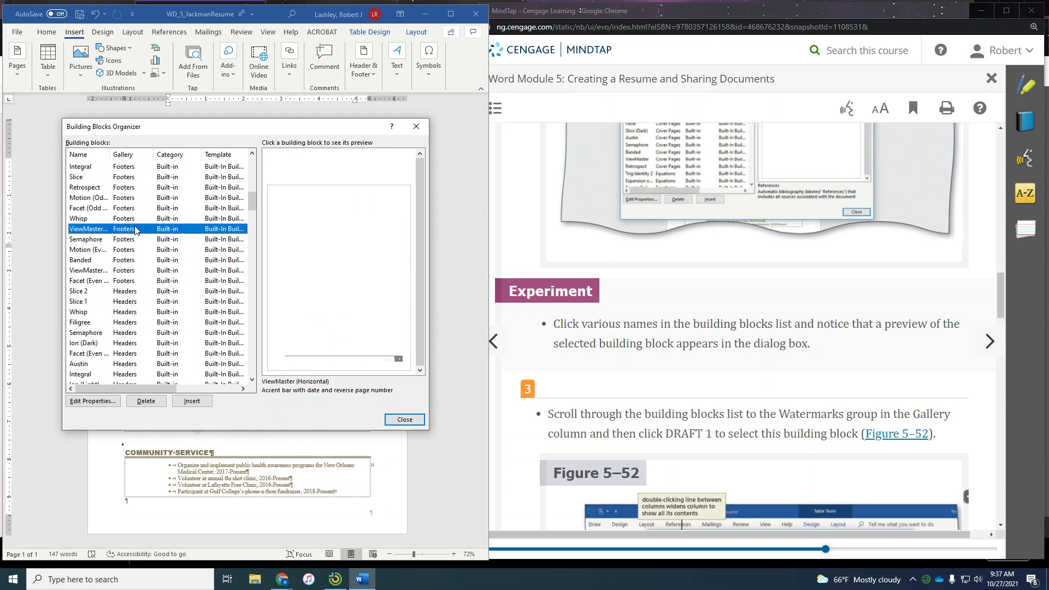
pyautogui.scroll(-9, 132, 279)
pyautogui.scroll(-3, 131, 279)
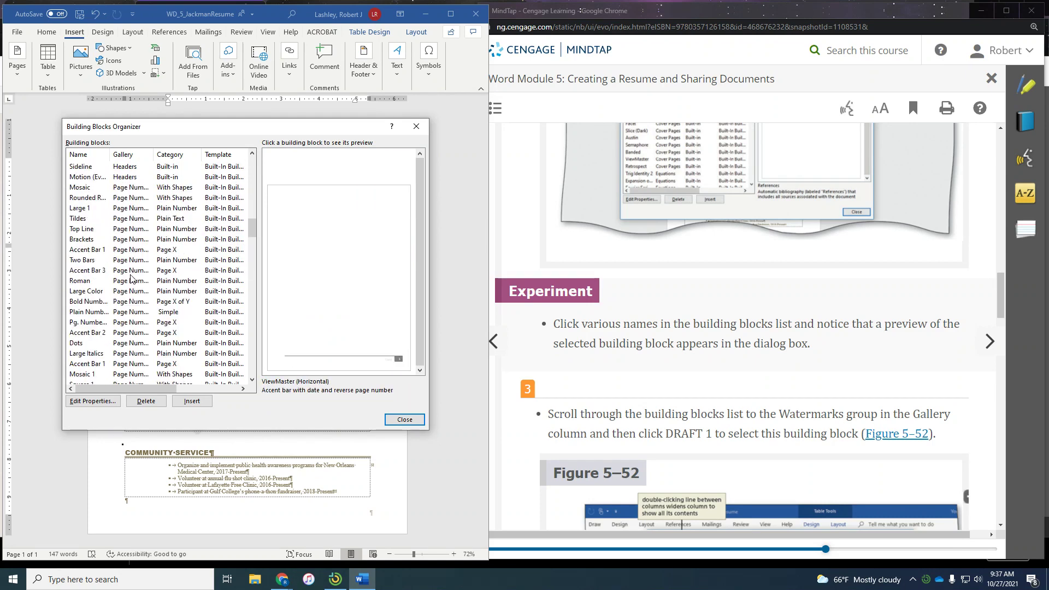
pyautogui.click(133, 270)
pyautogui.click(138, 230)
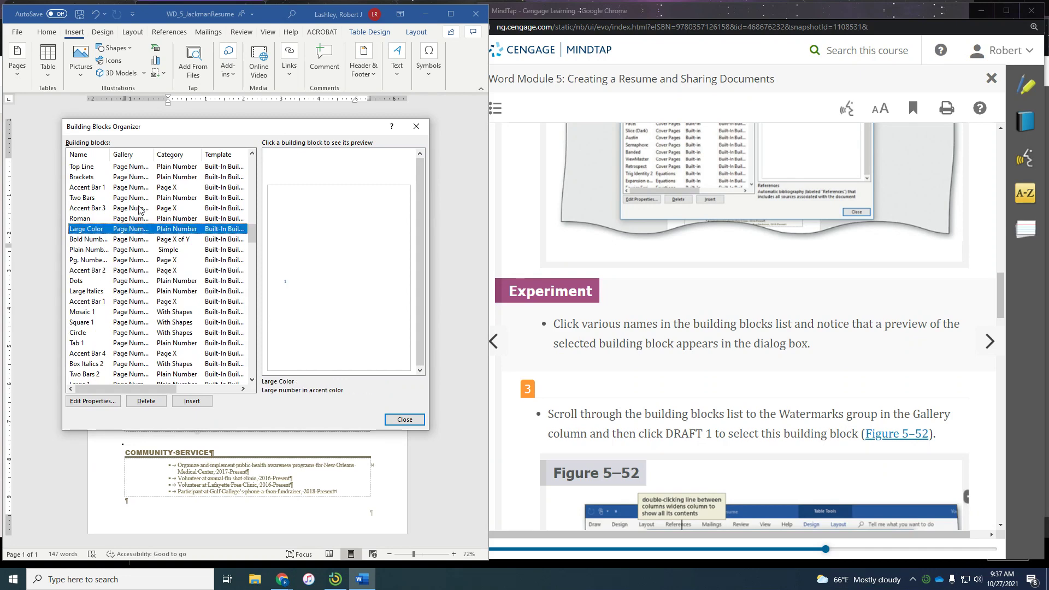
pyautogui.click(141, 210)
pyautogui.click(134, 291)
pyautogui.scroll(-1, 133, 304)
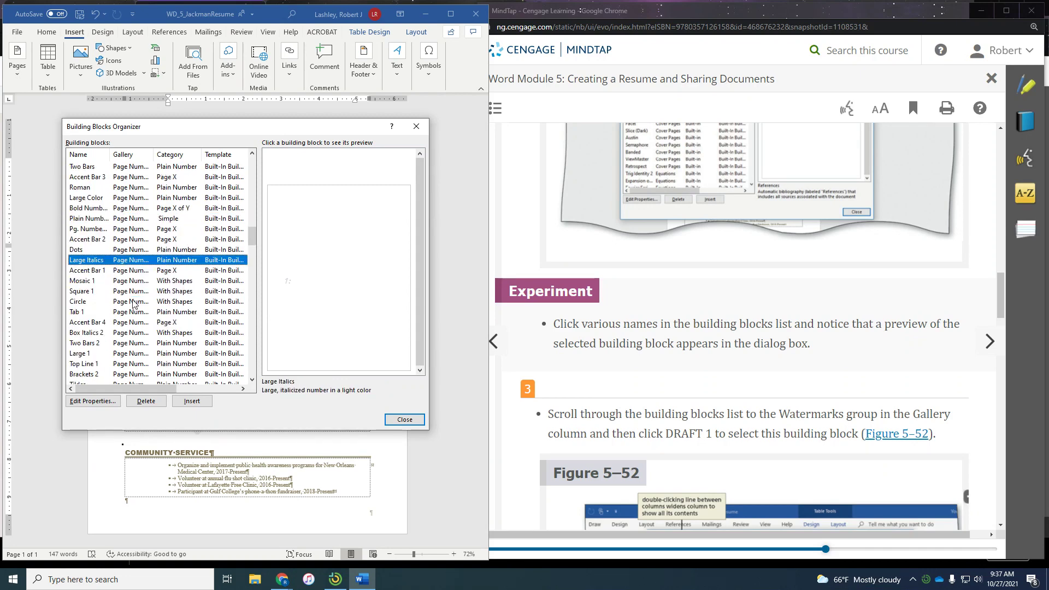
# - Select DRAFT 1 in the Watermarks gallery of the building blocks list and insert it into the resume
pyautogui.scroll(-10, 133, 303)
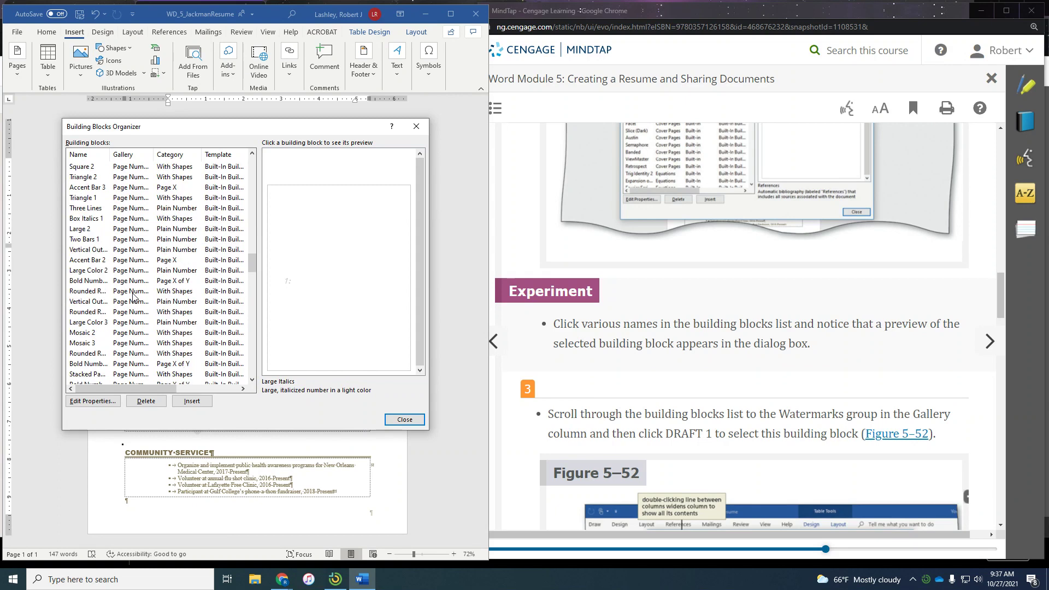
pyautogui.scroll(-15, 133, 296)
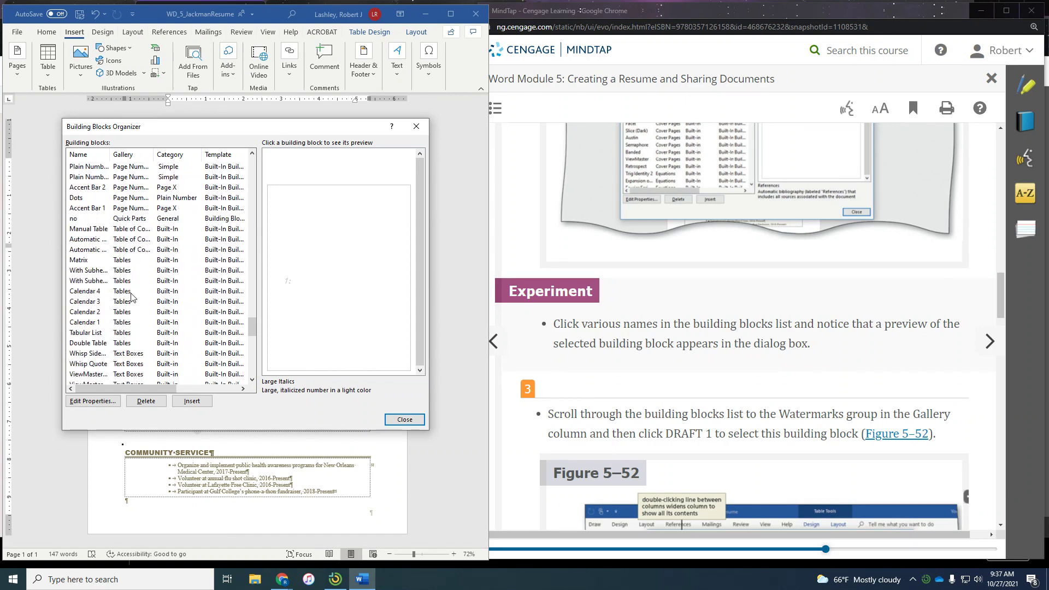
pyautogui.scroll(-10, 132, 296)
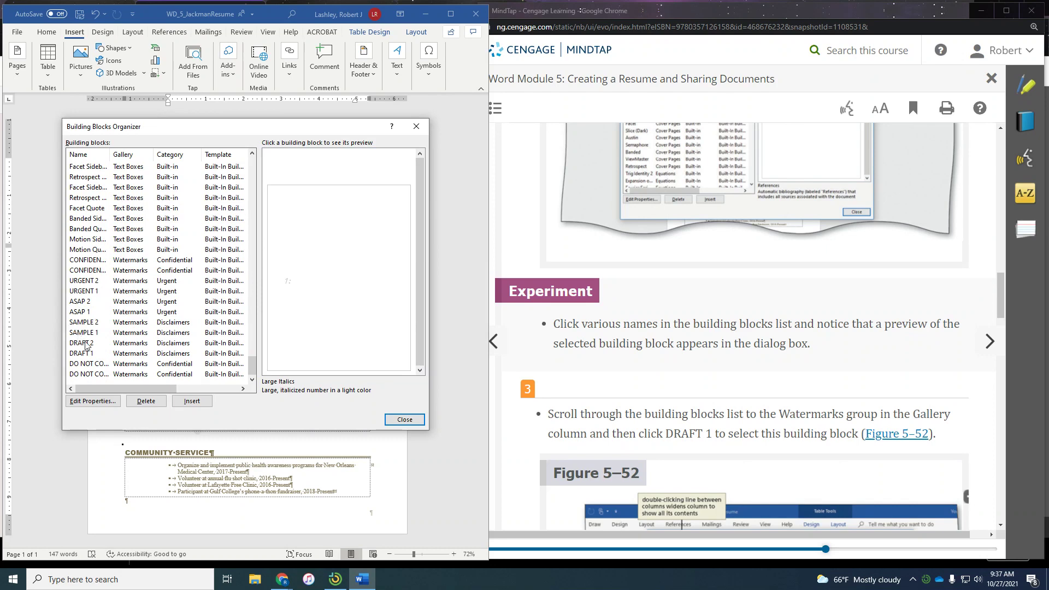
pyautogui.click(130, 355)
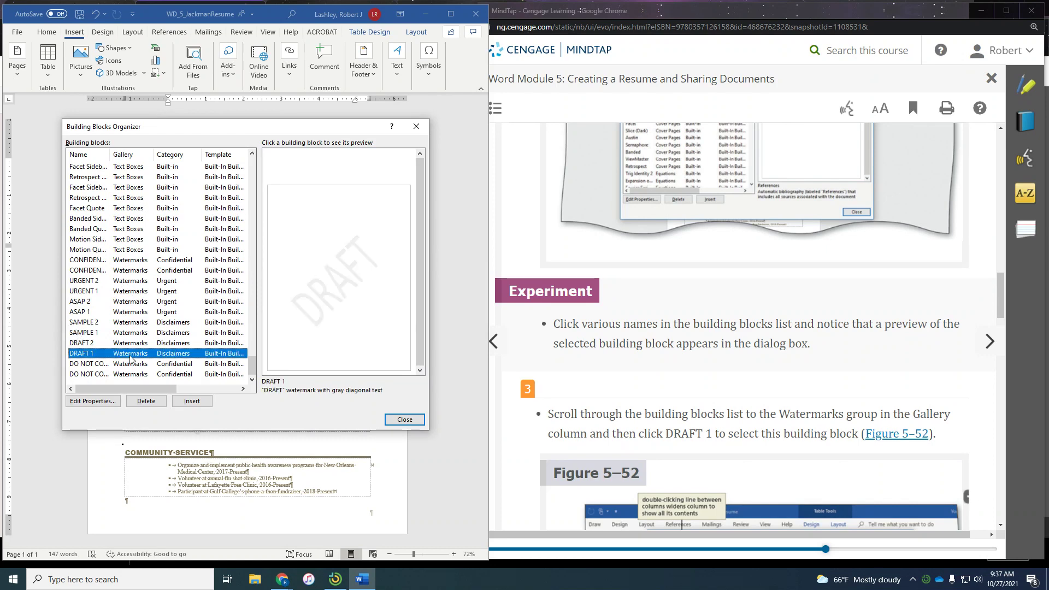
pyautogui.scroll(-3, 722, 317)
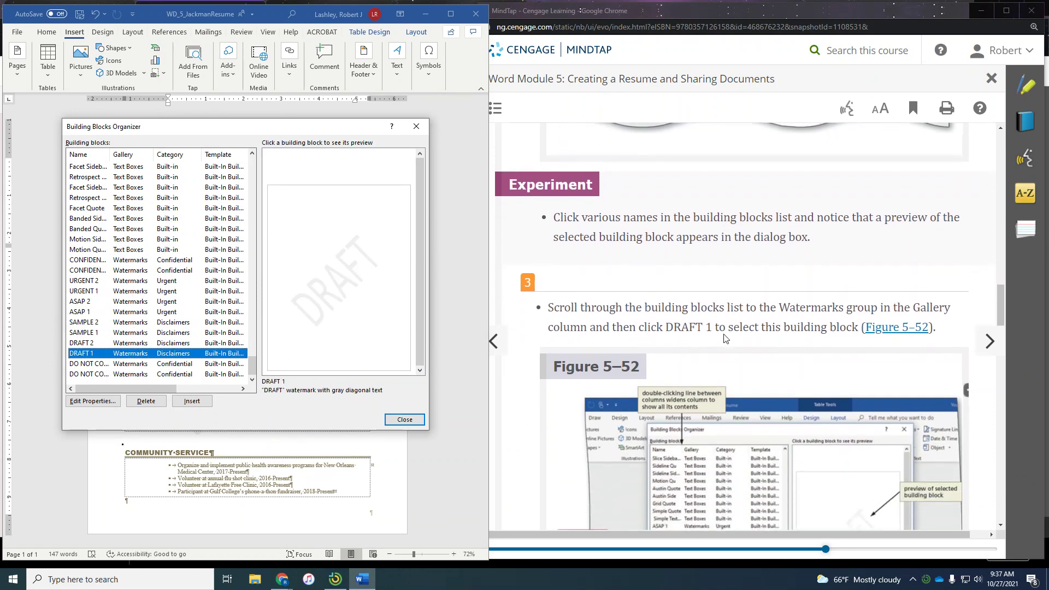
pyautogui.scroll(-3, 793, 298)
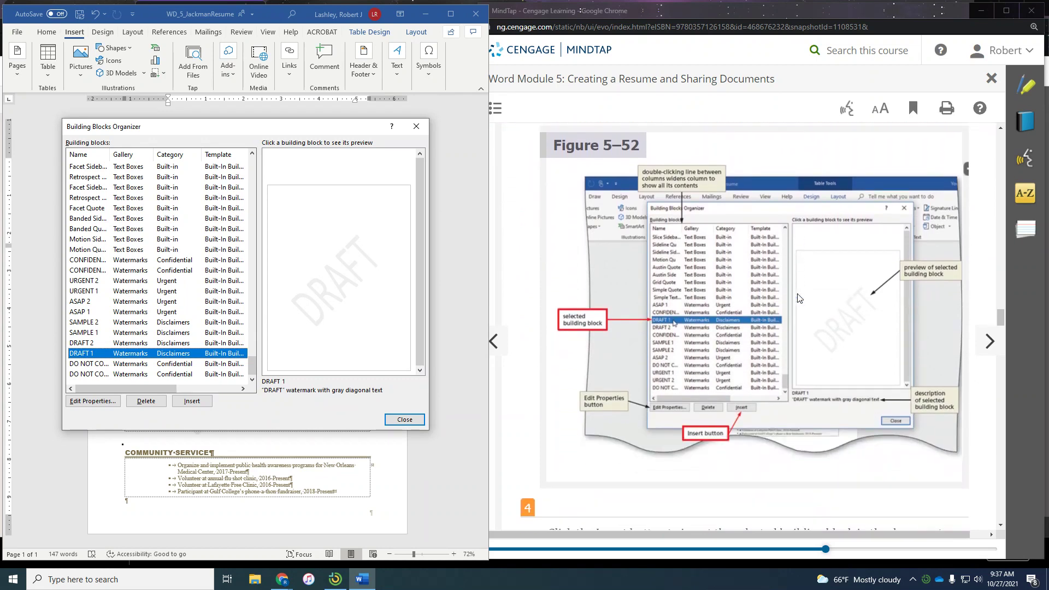
pyautogui.scroll(-1, 799, 298)
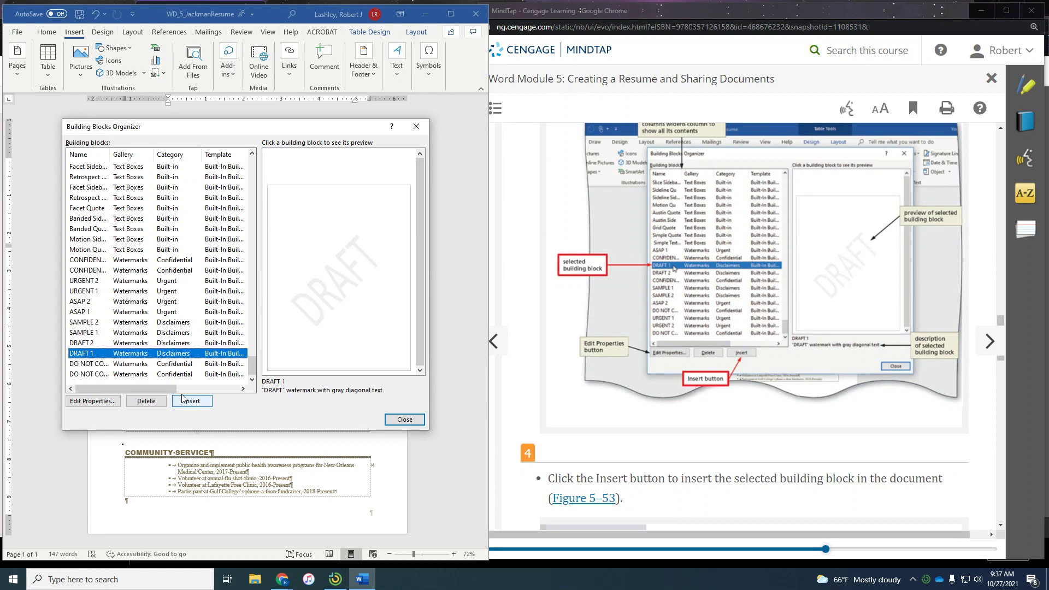
pyautogui.click(202, 406)
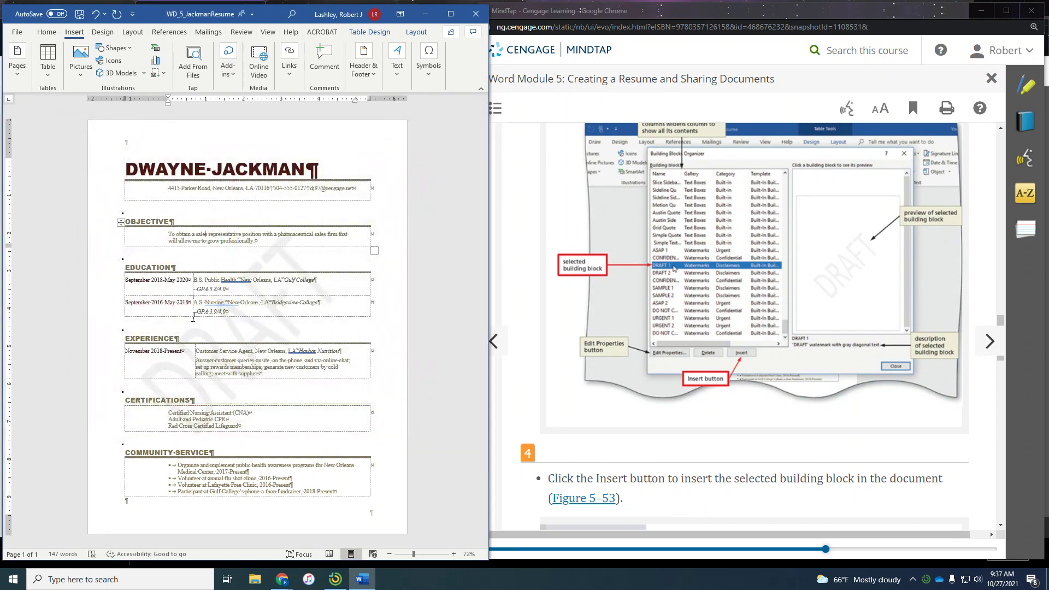
# - Compare the resume with textbook Figure 5-53 and read the section on editing building block properties
pyautogui.scroll(-5, 787, 410)
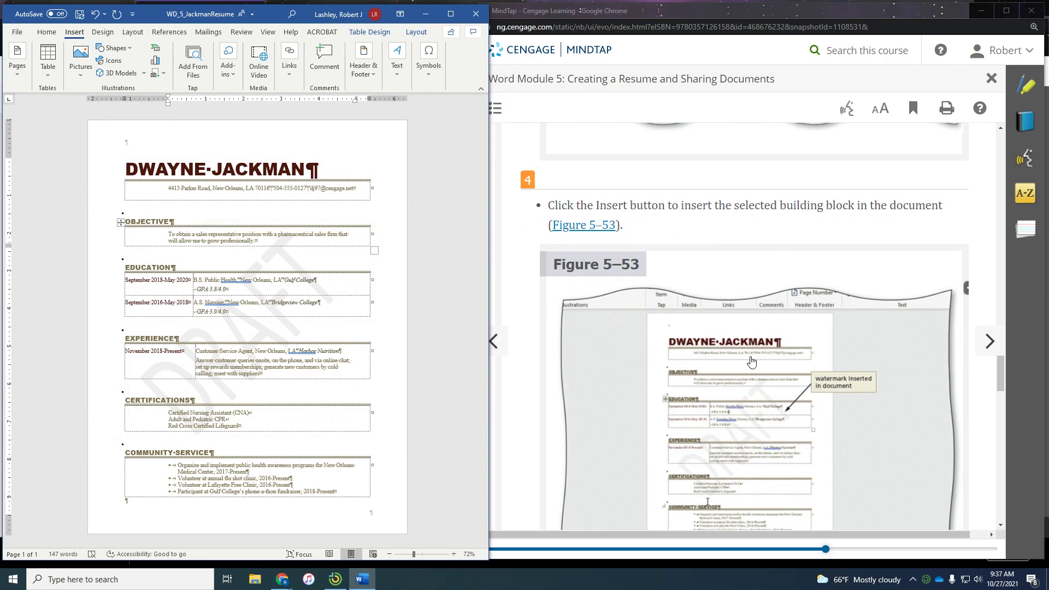
pyautogui.scroll(-2, 753, 361)
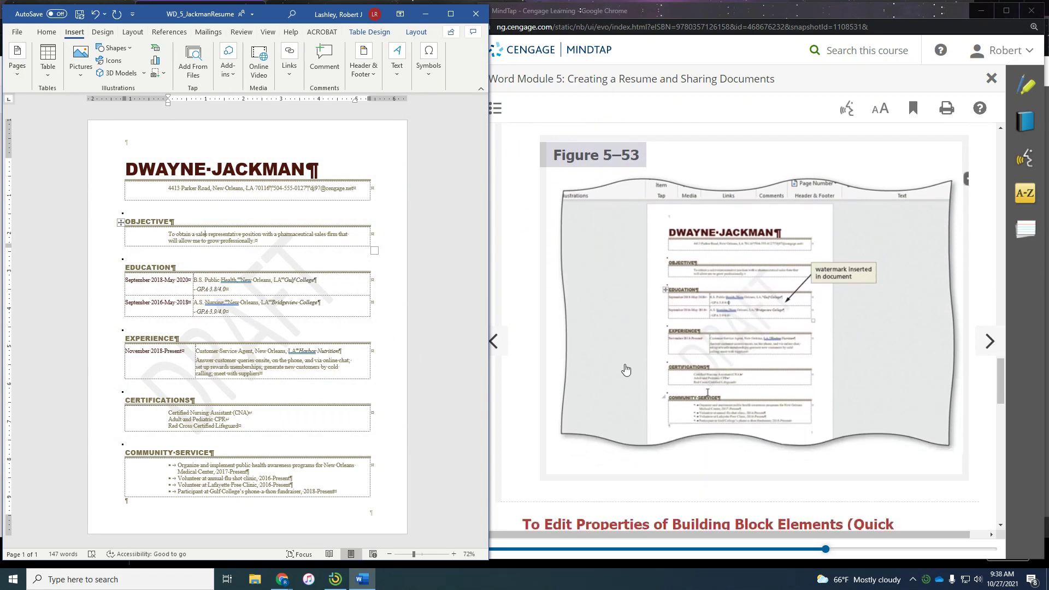
pyautogui.scroll(-3, 659, 366)
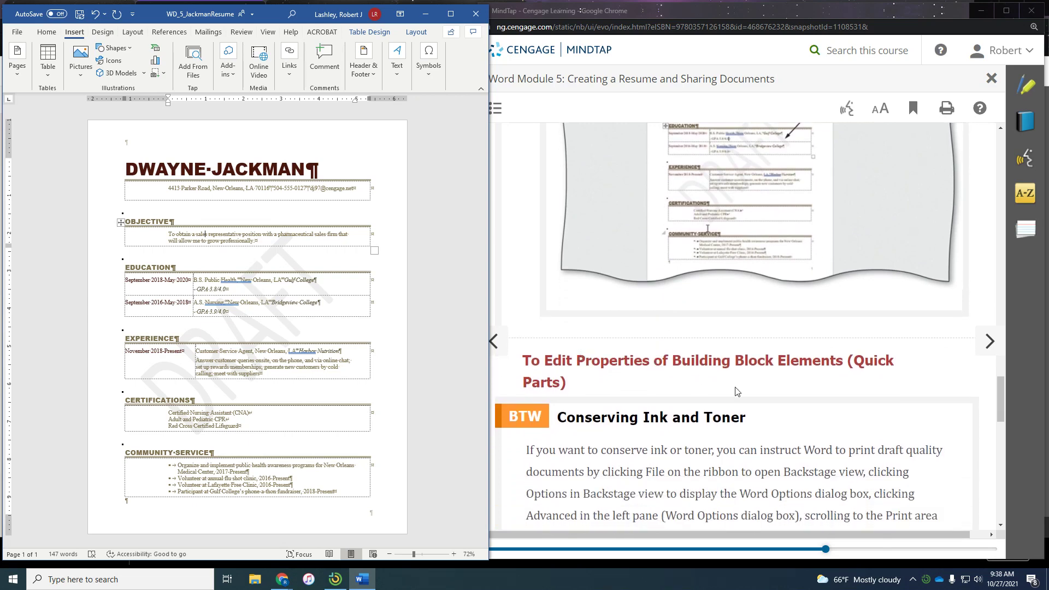
pyautogui.scroll(-7, 777, 392)
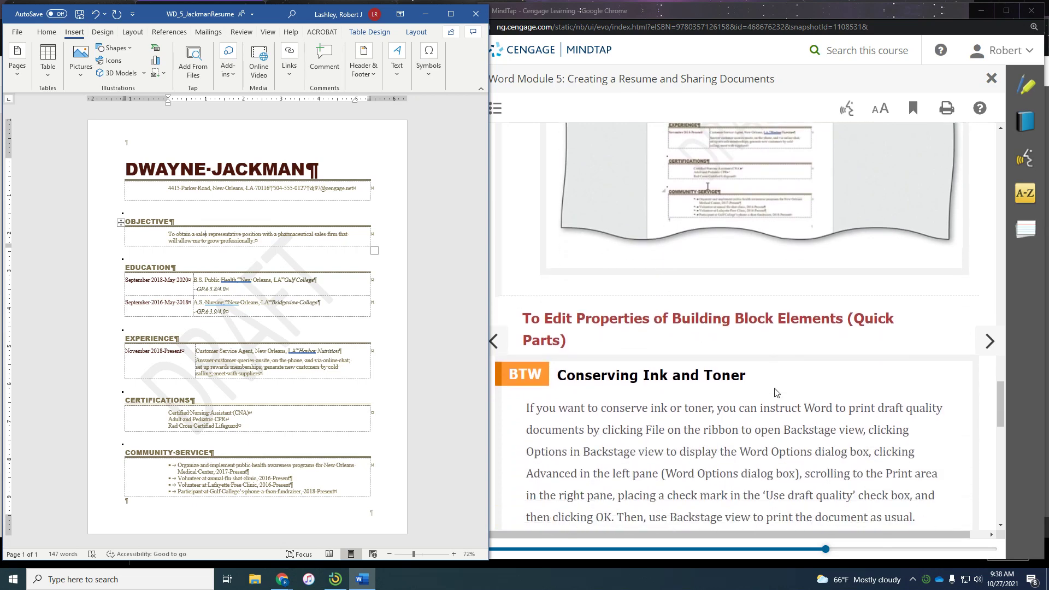
pyautogui.scroll(-1, 778, 392)
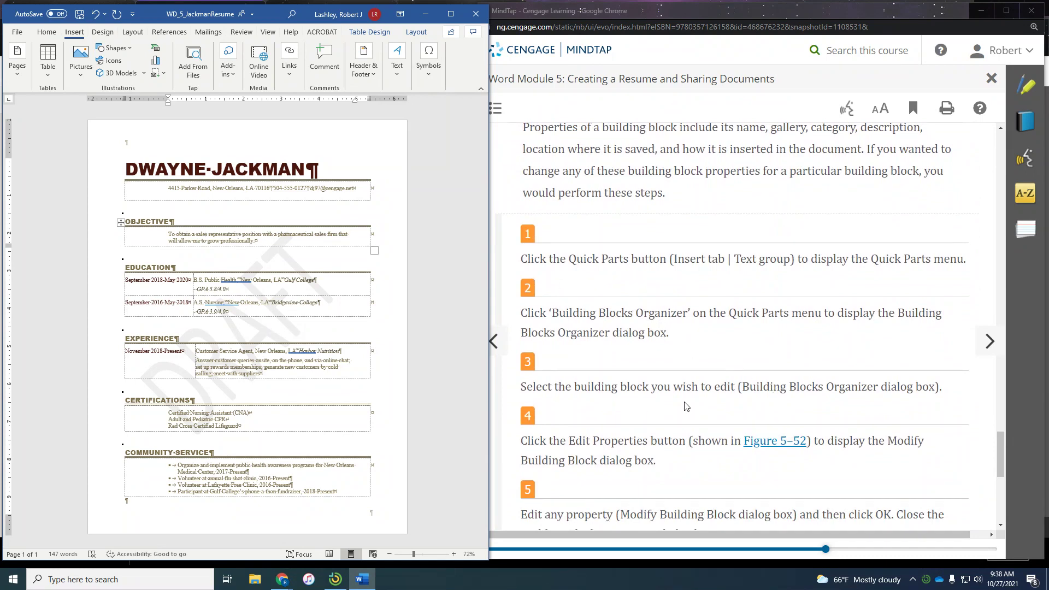
pyautogui.scroll(-1, 687, 406)
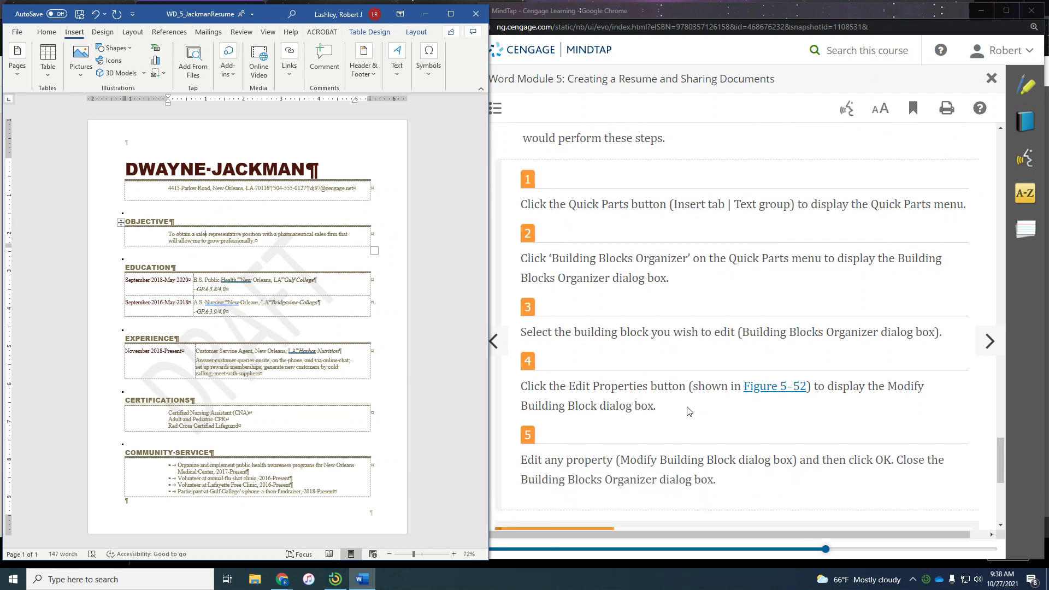
pyautogui.scroll(-1, 687, 411)
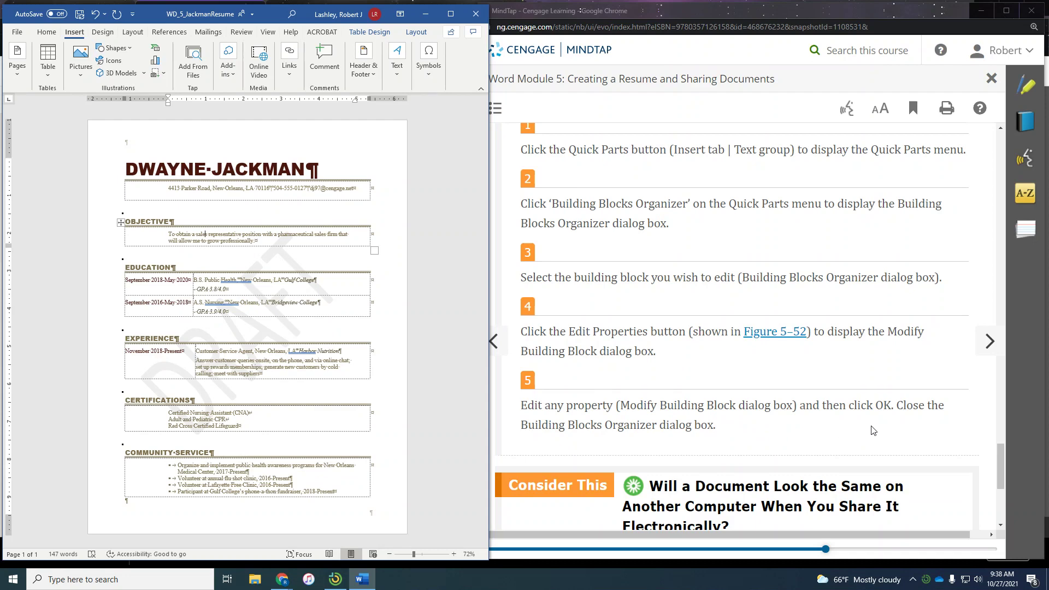
pyautogui.scroll(-1, 759, 418)
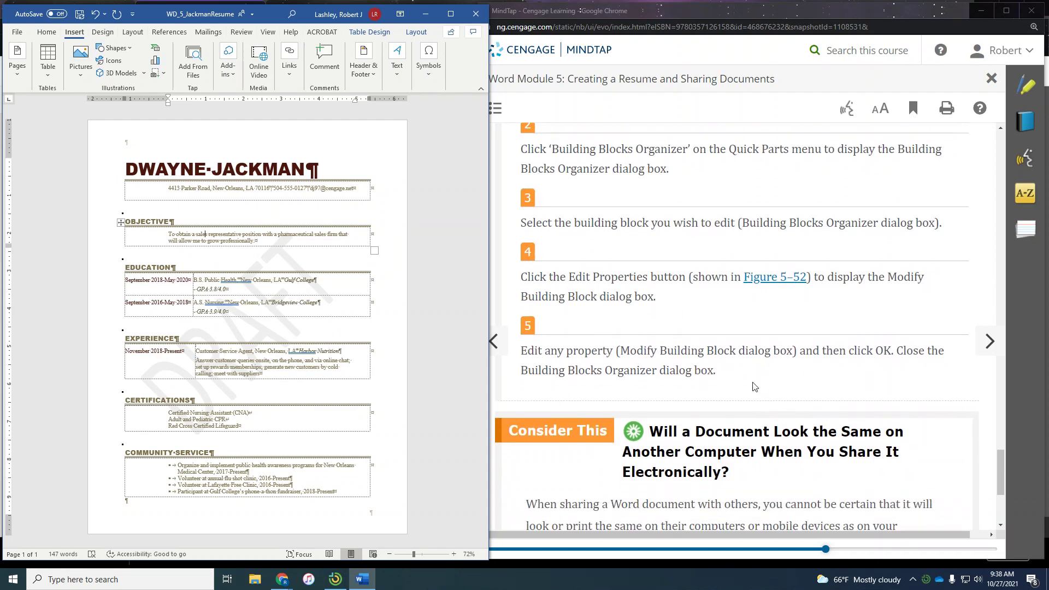
pyautogui.scroll(4, 719, 306)
pyautogui.scroll(1, 719, 306)
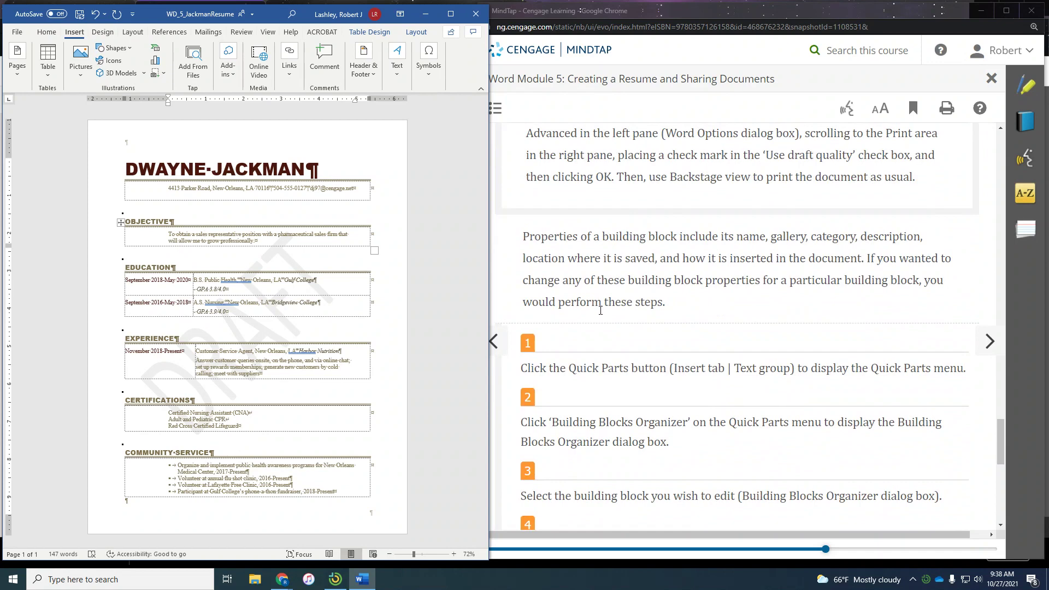
# - Go to textbook section WD 5-3b on exporting to PDF and read its introduction and step 1
pyautogui.click(982, 348)
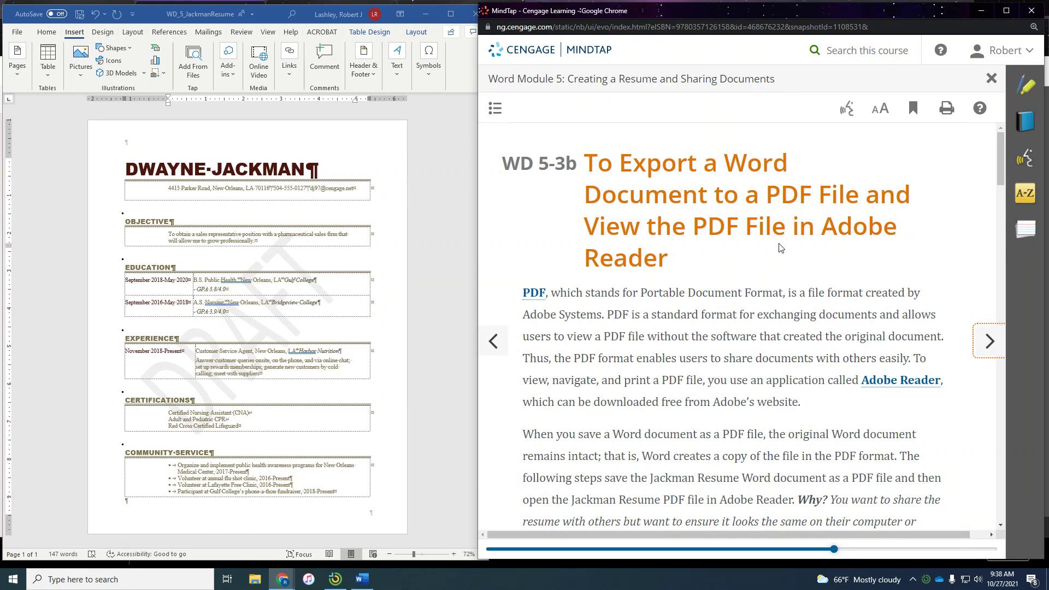
pyautogui.scroll(-1, 781, 249)
pyautogui.scroll(-1, 779, 245)
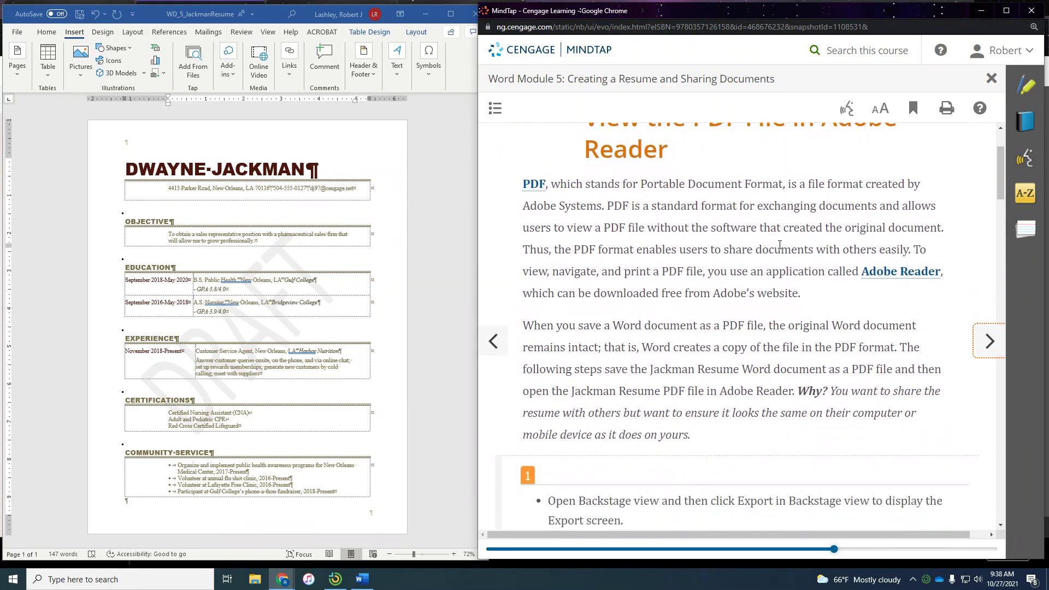
pyautogui.scroll(1, 780, 249)
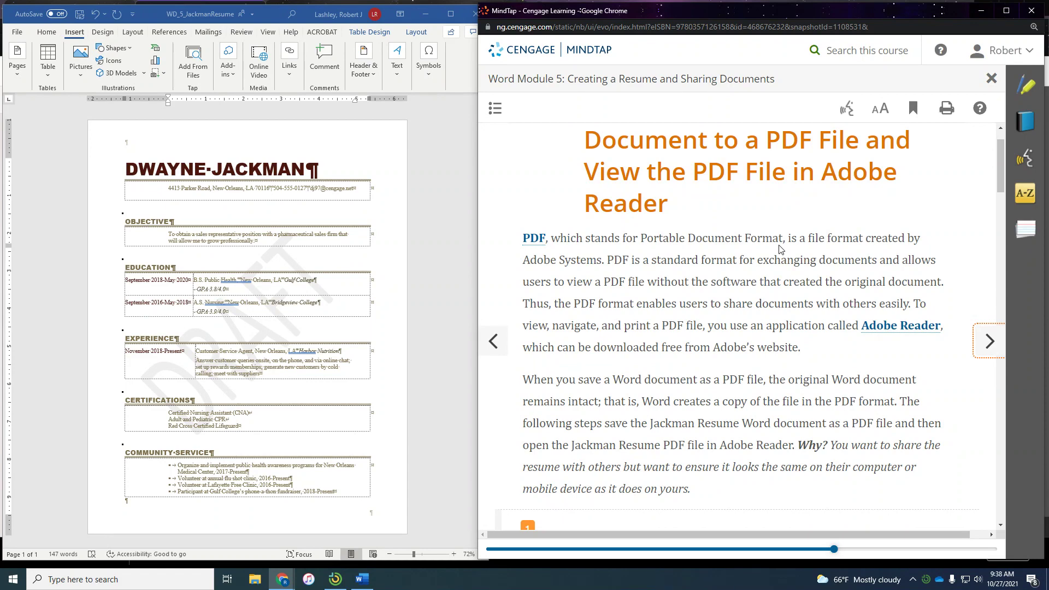
pyautogui.scroll(-3, 770, 241)
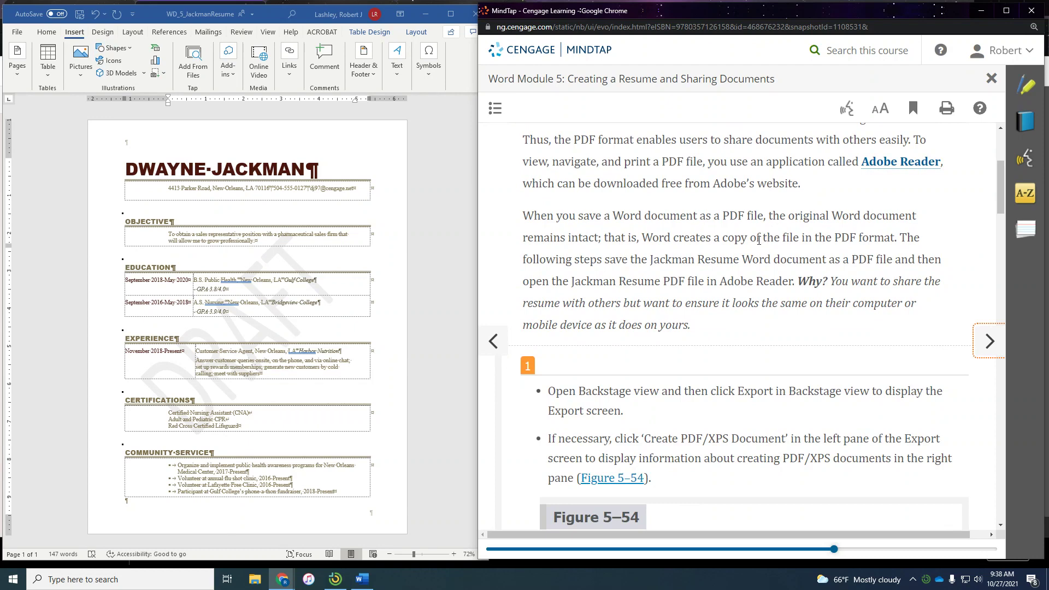
pyautogui.scroll(-4, 759, 240)
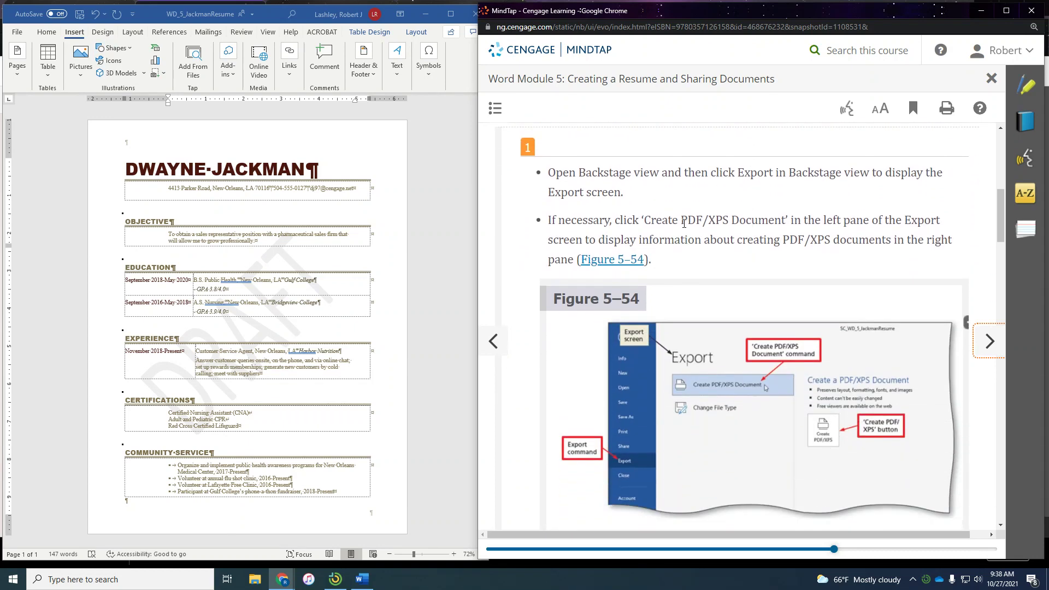
# - Show the Create PDF/XPS Document option on the resume's Export screen in Word
pyautogui.click(19, 33)
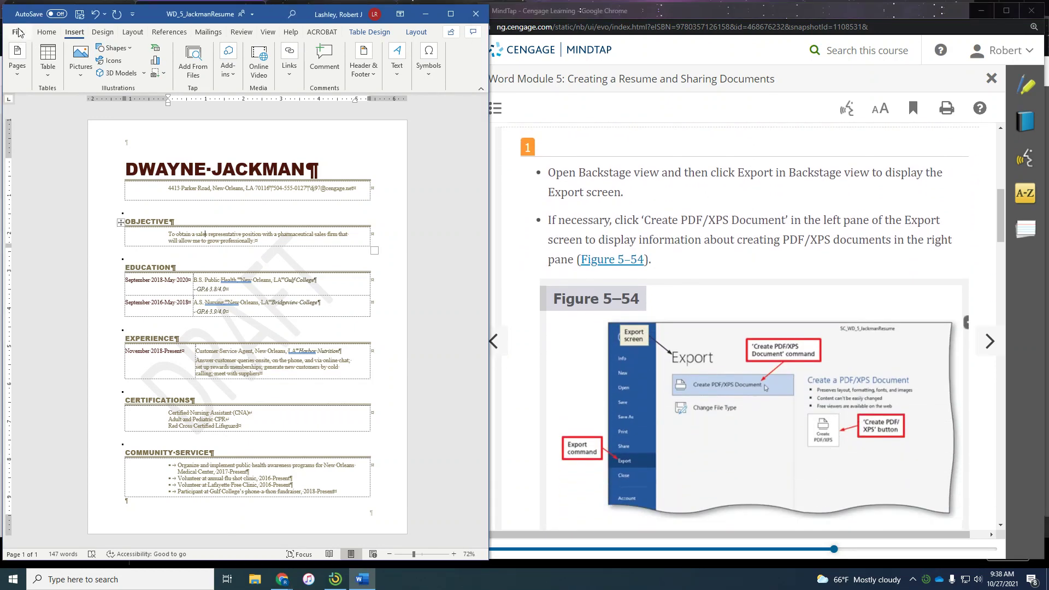
pyautogui.click(19, 32)
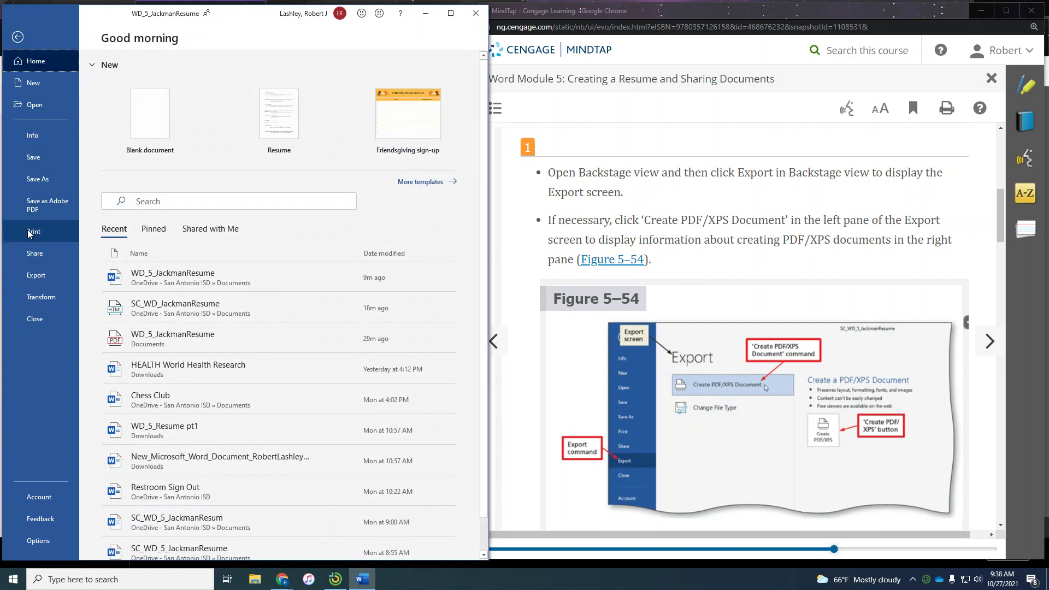
pyautogui.click(36, 277)
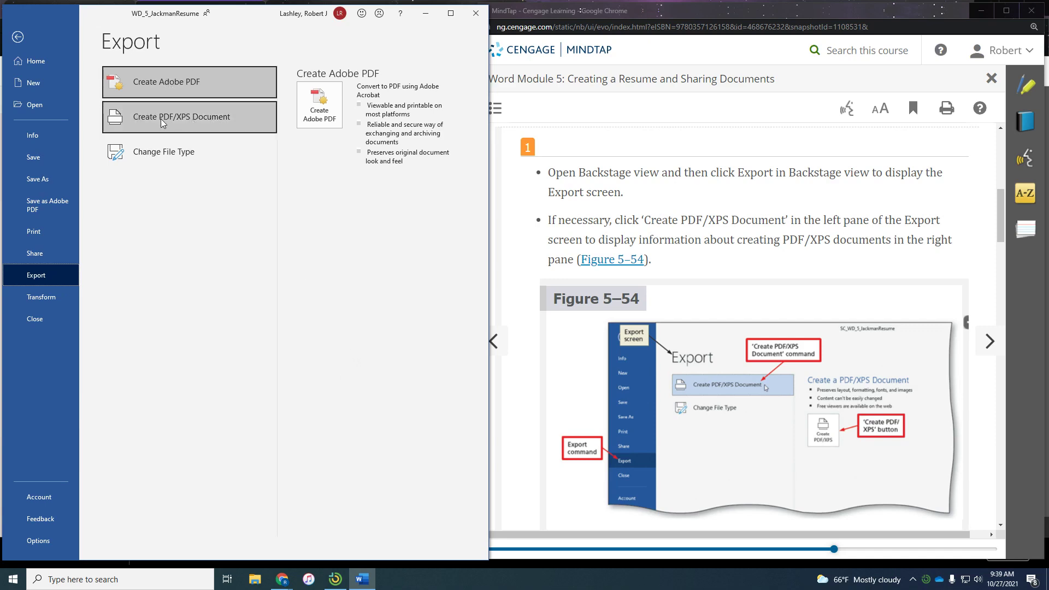
pyautogui.click(201, 120)
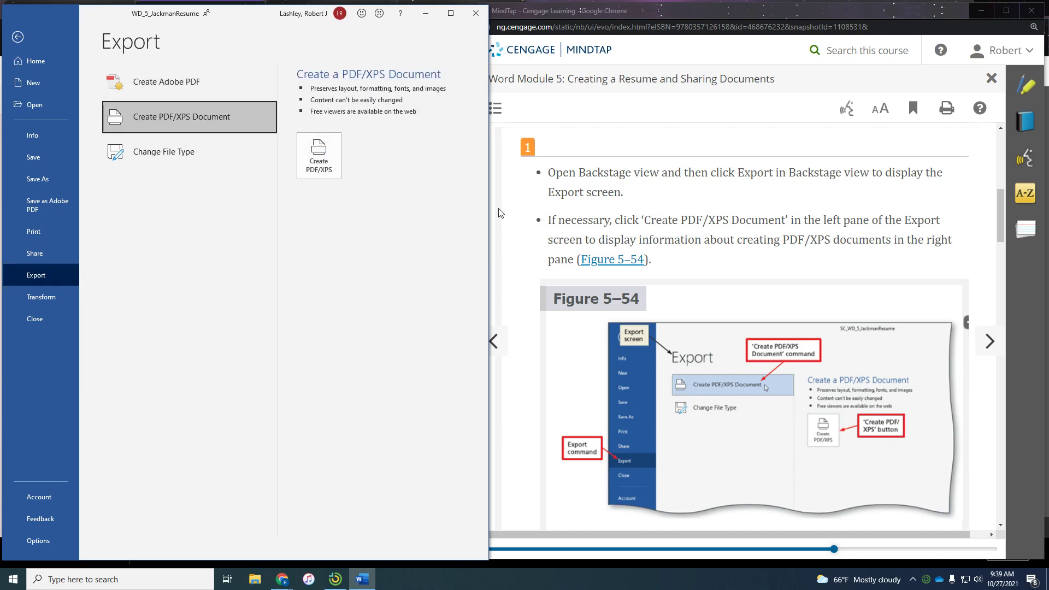
# - Start creating the PDF/XPS file, following textbook step 2, and choose the Documents folder as the save location
pyautogui.scroll(-2, 695, 320)
pyautogui.scroll(-4, 695, 320)
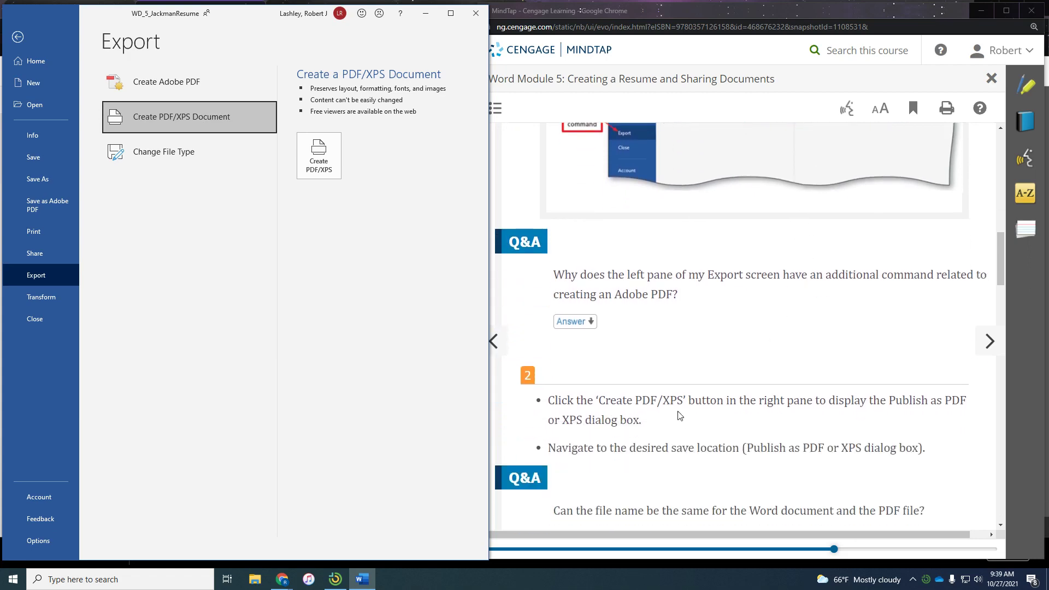
pyautogui.click(317, 164)
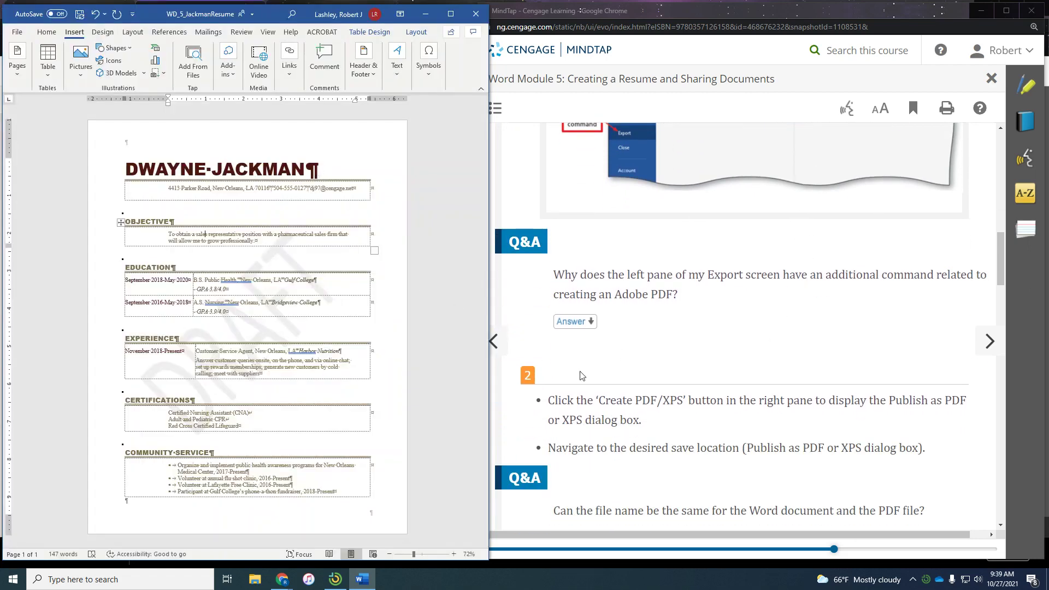
pyautogui.scroll(-2, 687, 415)
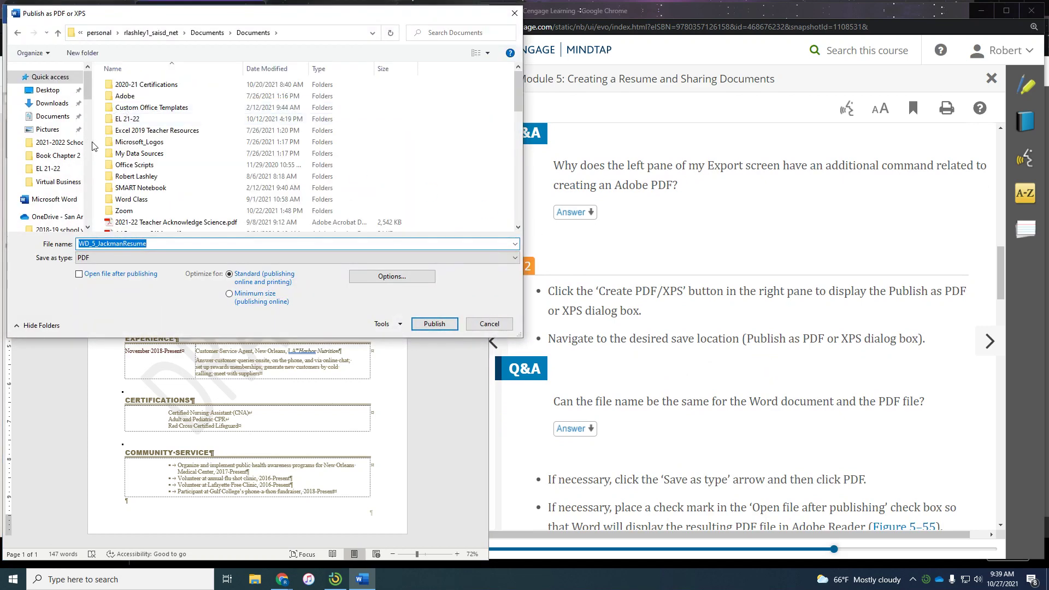
pyautogui.click(55, 117)
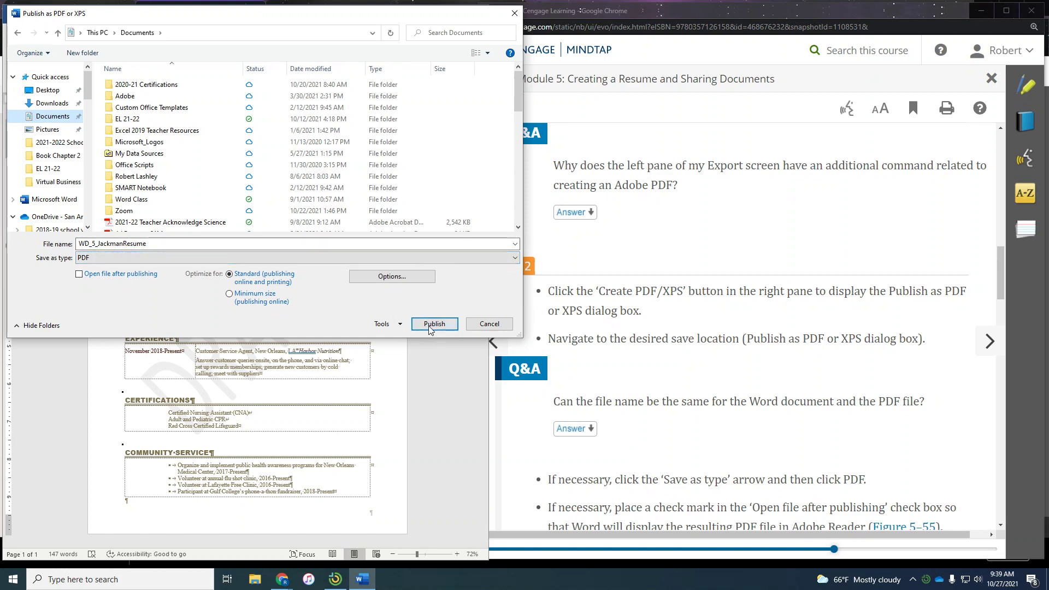
# - Set the PDF to open after publishing, as the textbook instructs
pyautogui.scroll(-2, 636, 371)
pyautogui.scroll(-1, 640, 372)
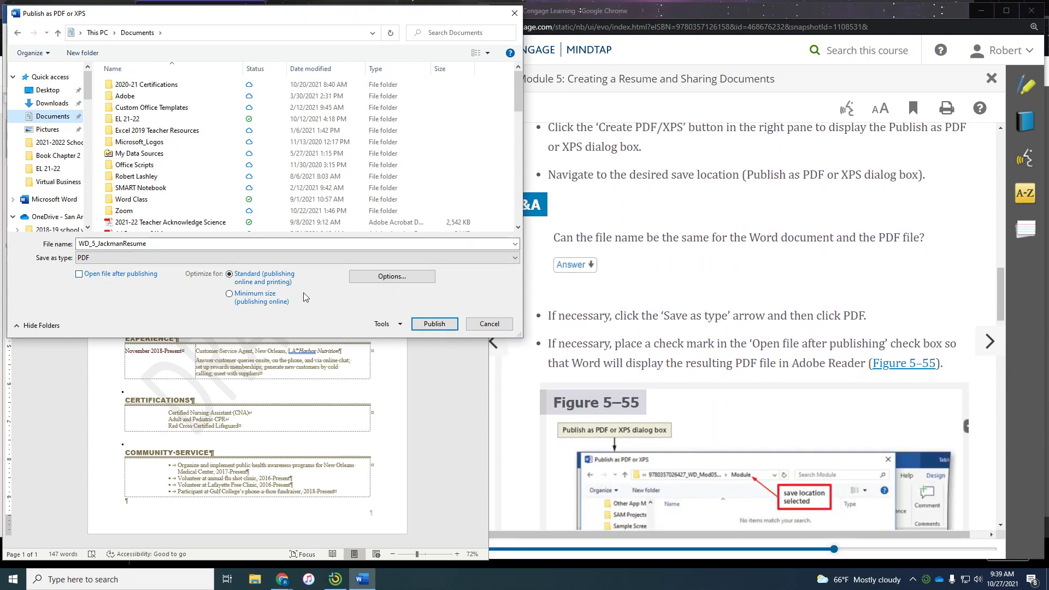
pyautogui.scroll(-1, 628, 344)
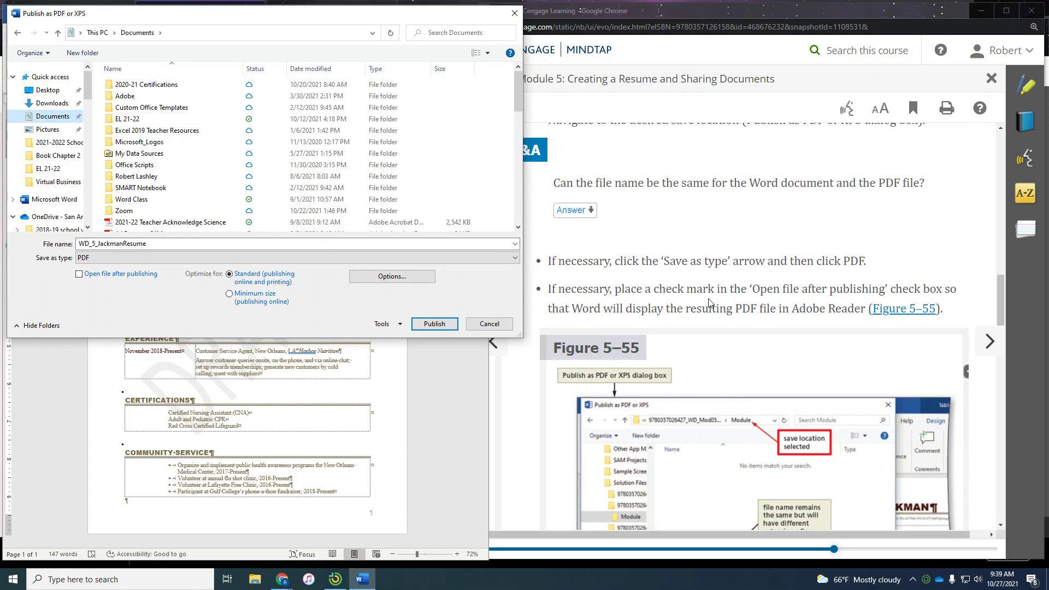
pyautogui.click(78, 275)
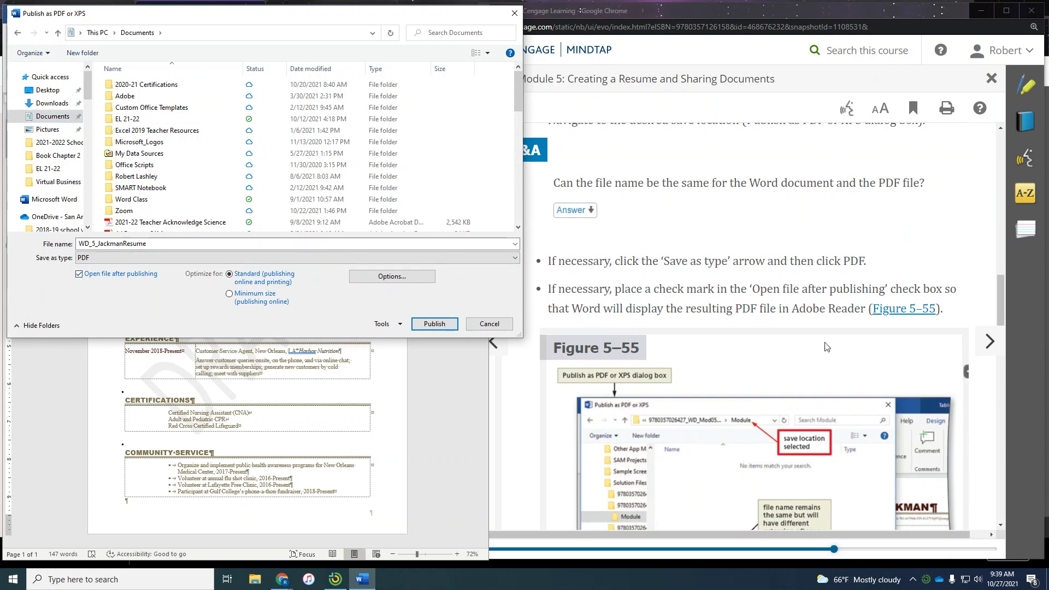
# - Publish the resume as the PDF WD_5_JackmanResume in Documents, following textbook step 3, and replace the existing file
pyautogui.scroll(-3, 827, 347)
pyautogui.scroll(-7, 825, 346)
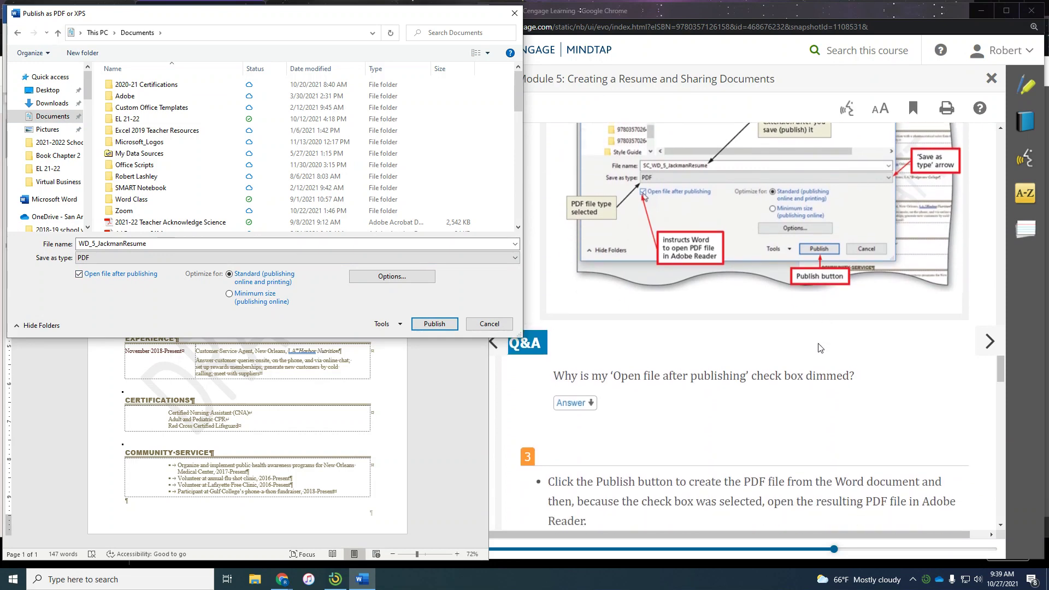
pyautogui.scroll(-1, 820, 347)
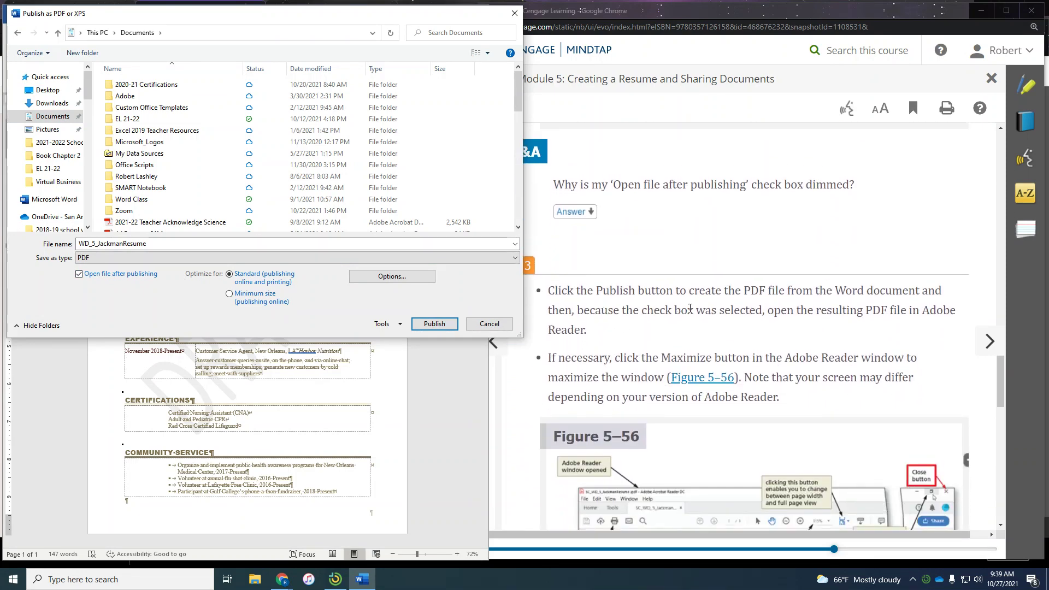
pyautogui.click(419, 326)
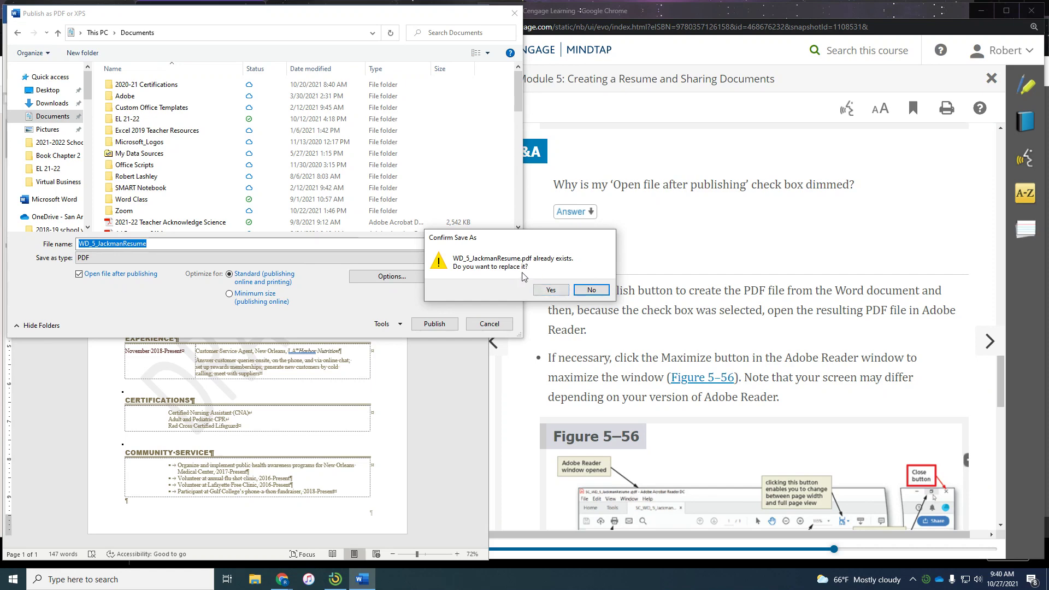
pyautogui.click(545, 292)
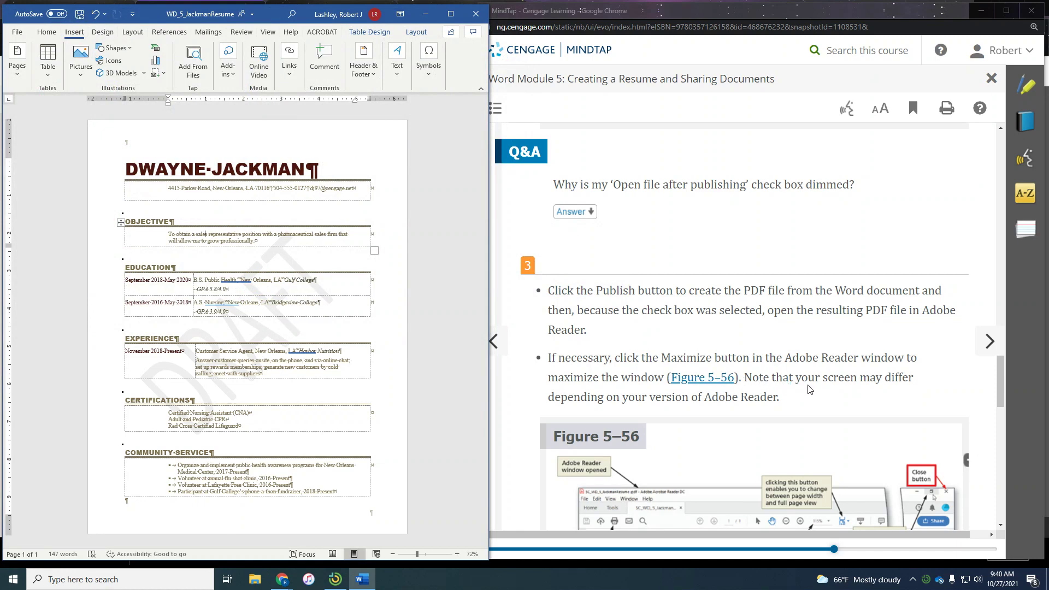
# - View the published resume PDF as a full page in Adobe Acrobat, and close it as textbook step 4 instructs
pyautogui.scroll(-3, 807, 385)
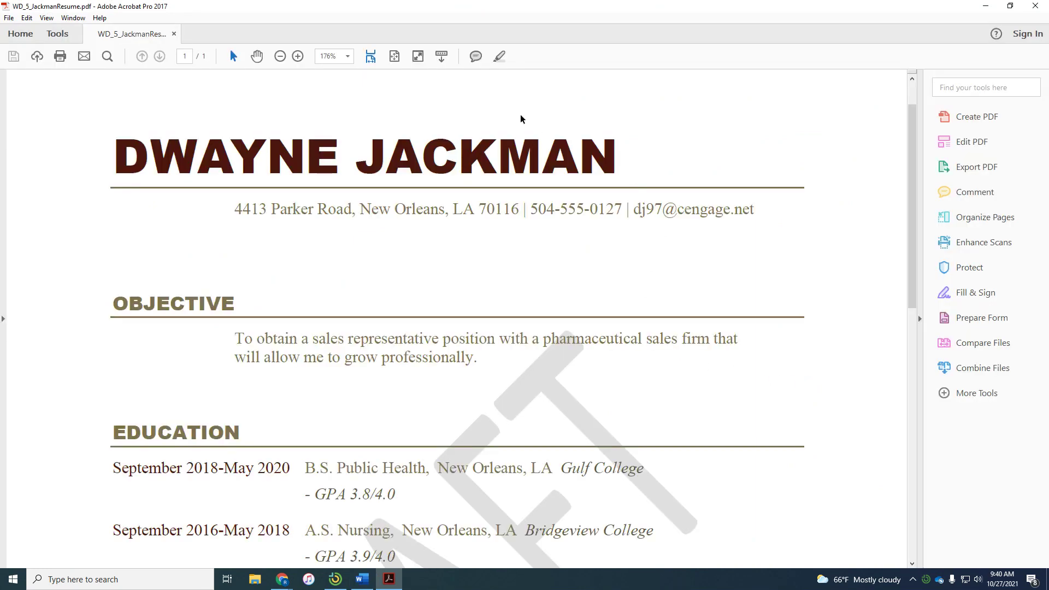
pyautogui.click(395, 57)
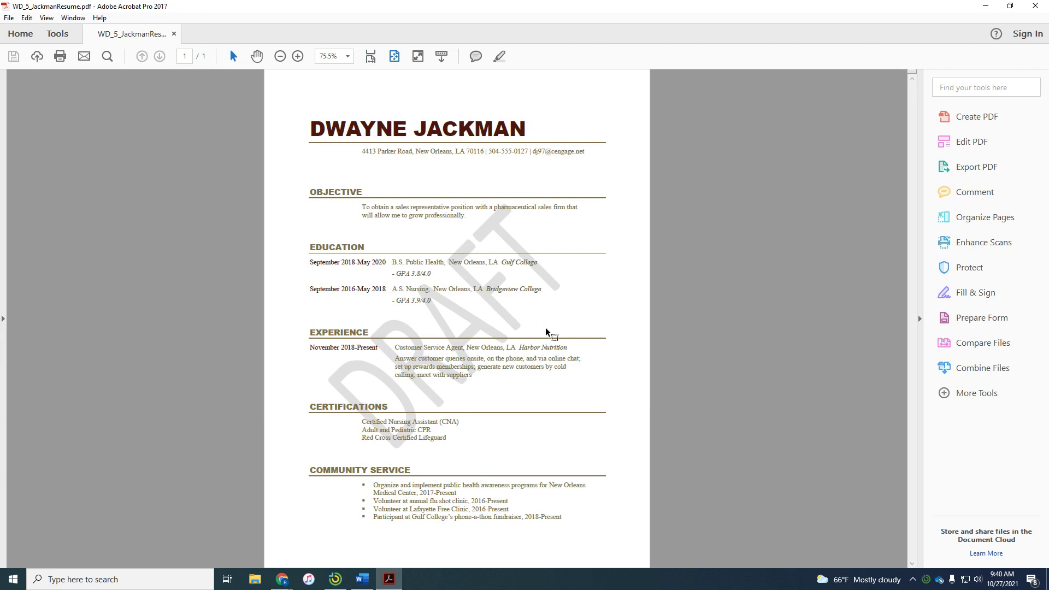
pyautogui.click(1034, 7)
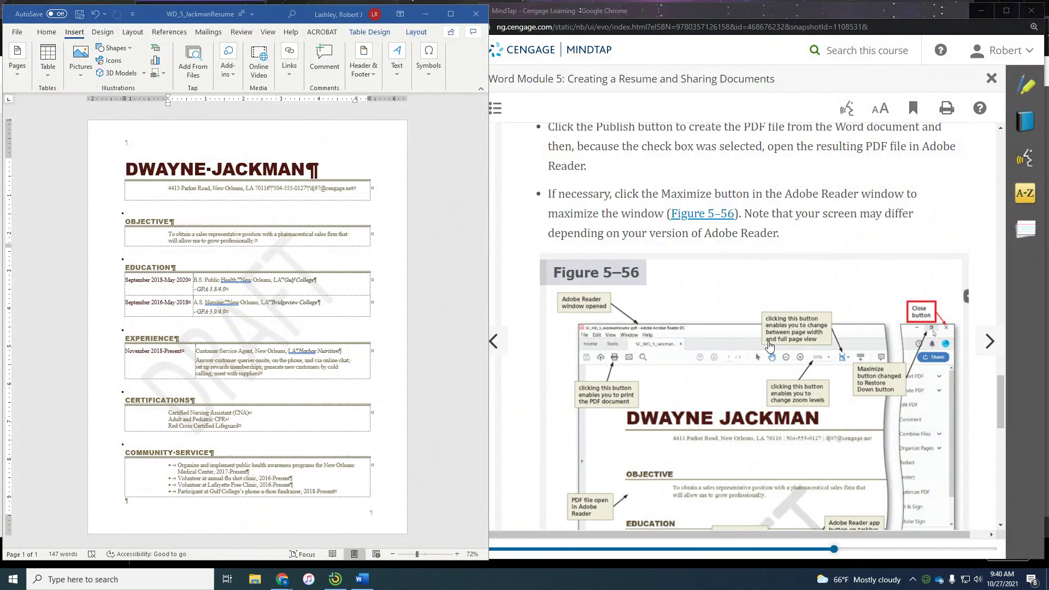
pyautogui.scroll(-10, 759, 324)
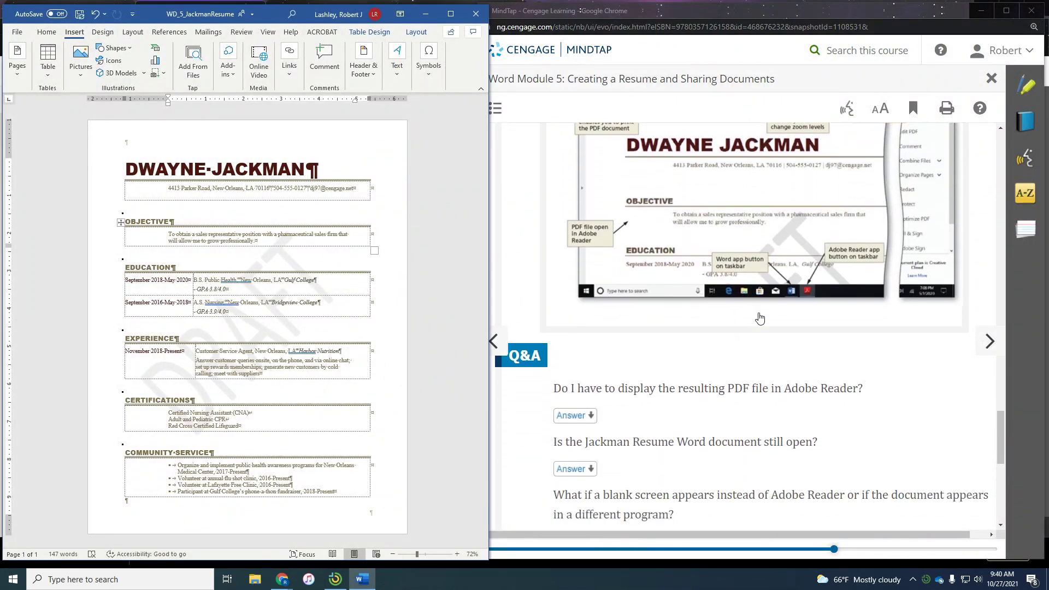
pyautogui.scroll(-2, 759, 317)
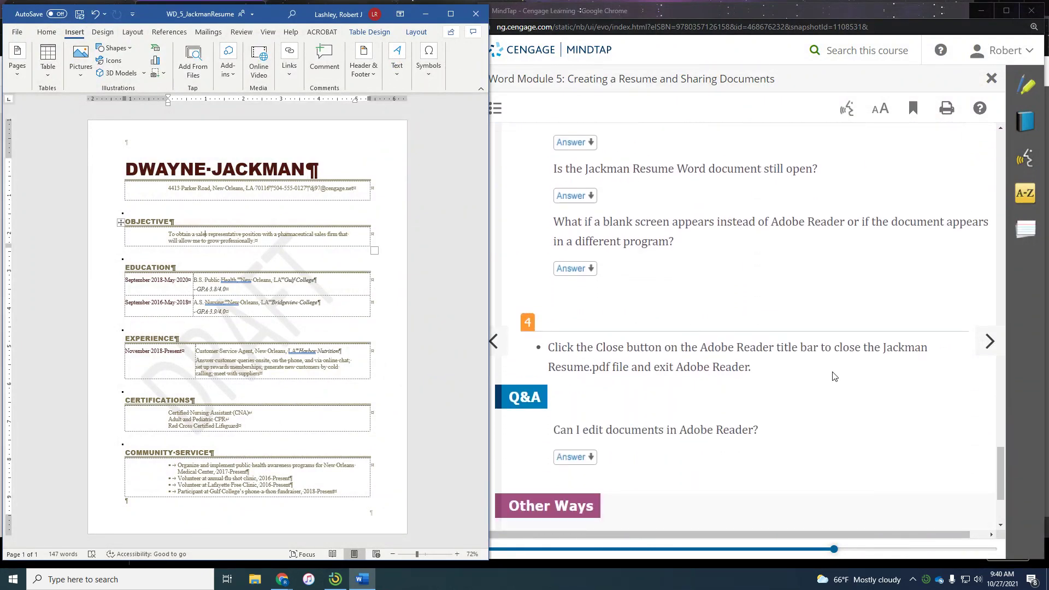
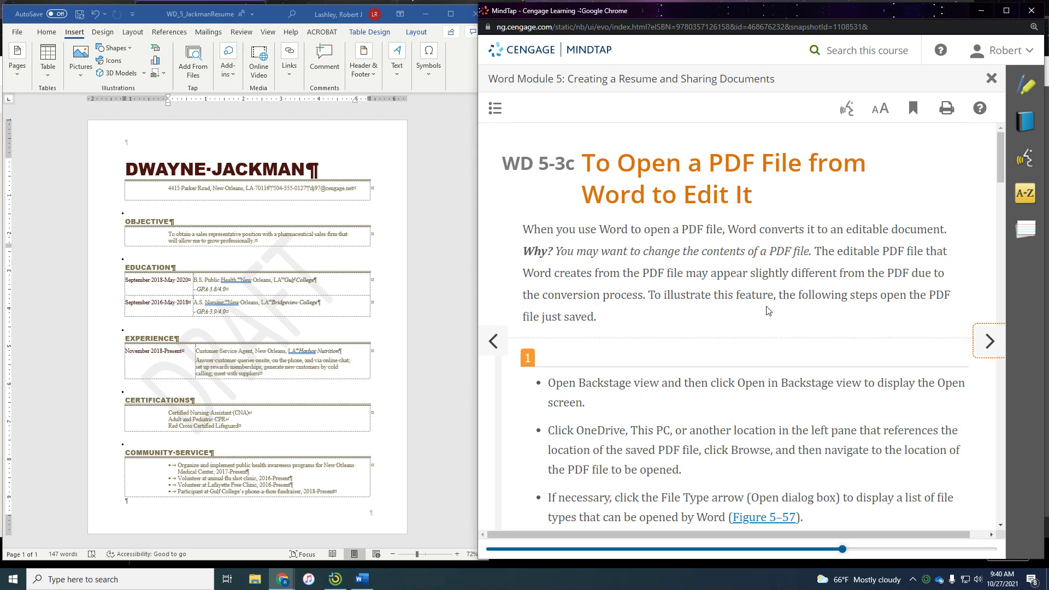
# - Open the WD_5_JackmanResume PDF from This PC's Documents folder in Word, following step 1 of textbook section WD 5-3c
pyautogui.scroll(-3, 825, 330)
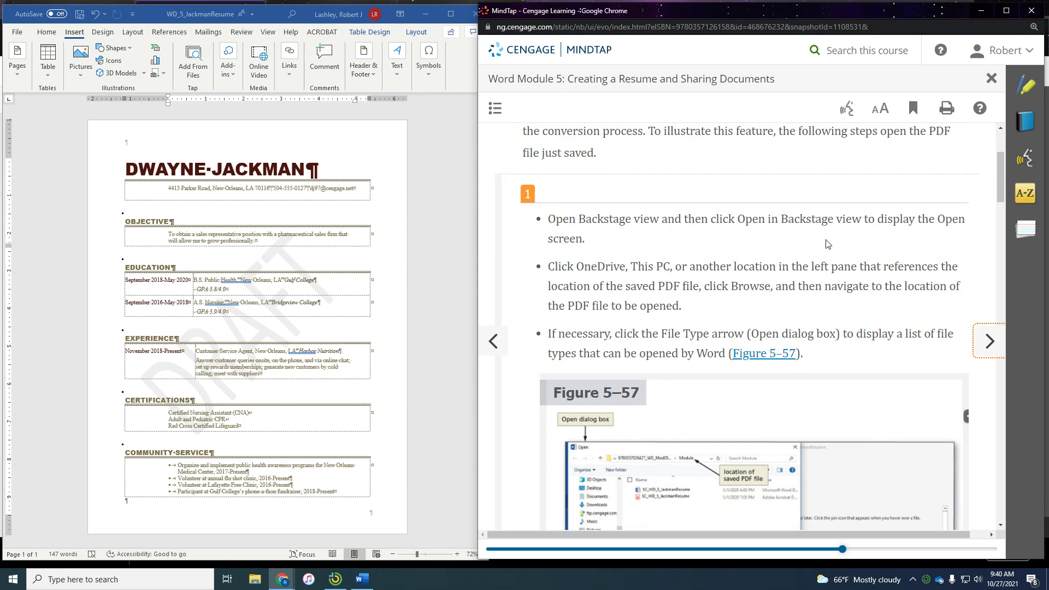
pyautogui.scroll(-1, 827, 245)
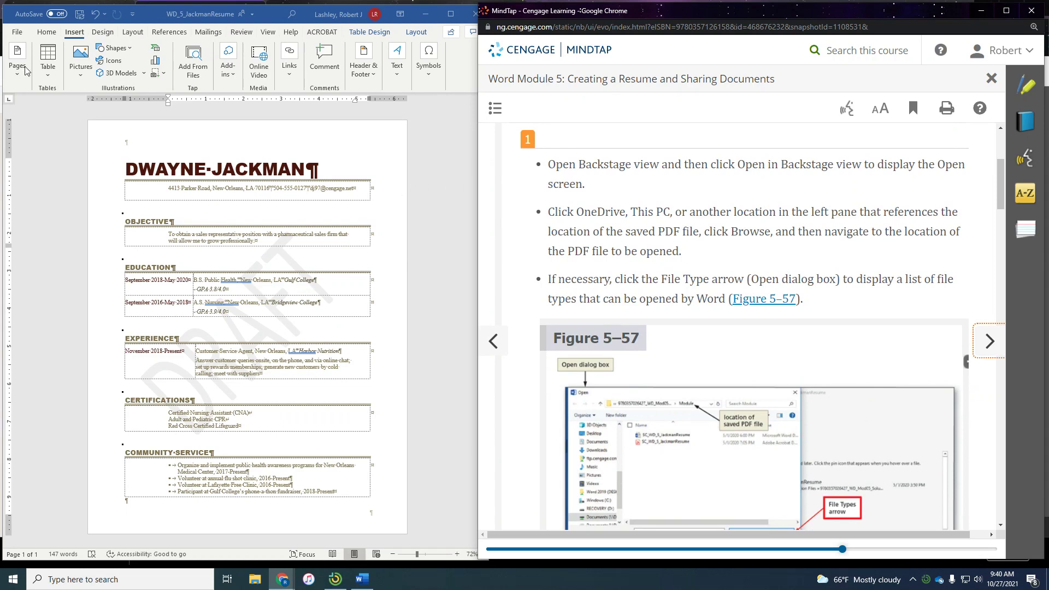
pyautogui.click(18, 36)
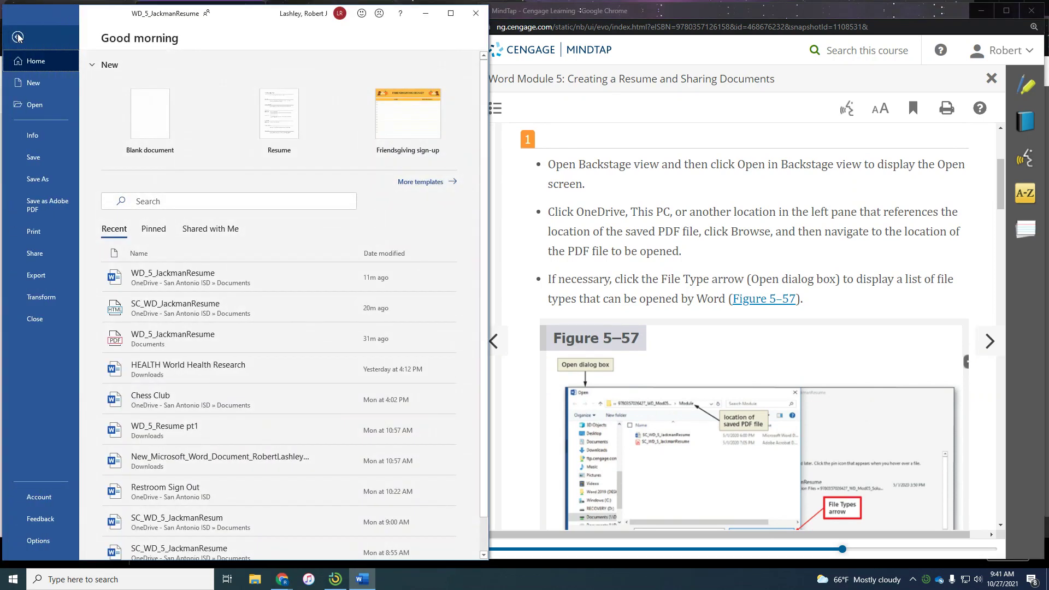
pyautogui.click(28, 104)
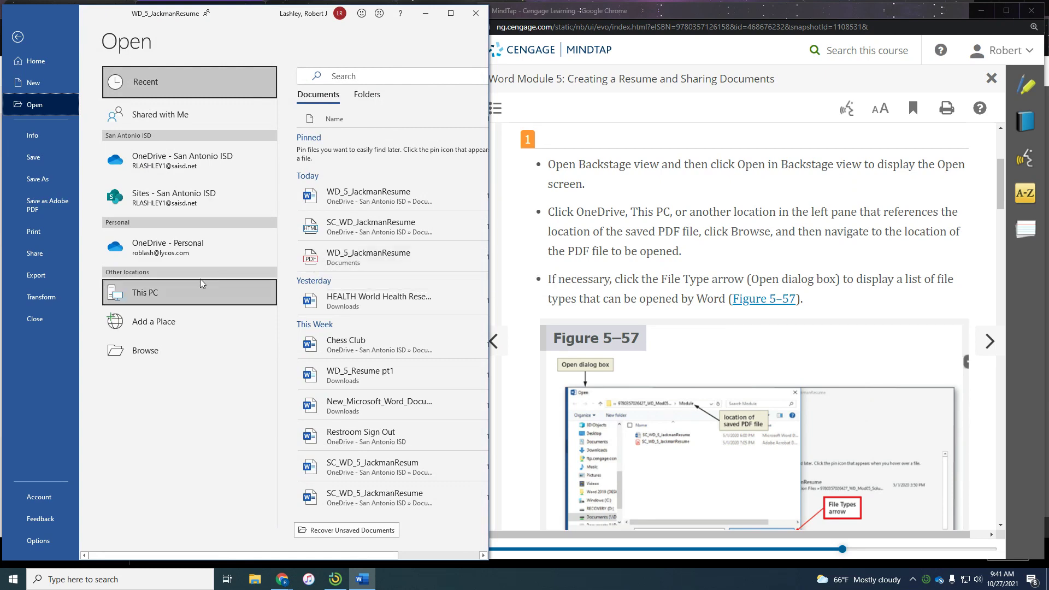
pyautogui.click(180, 293)
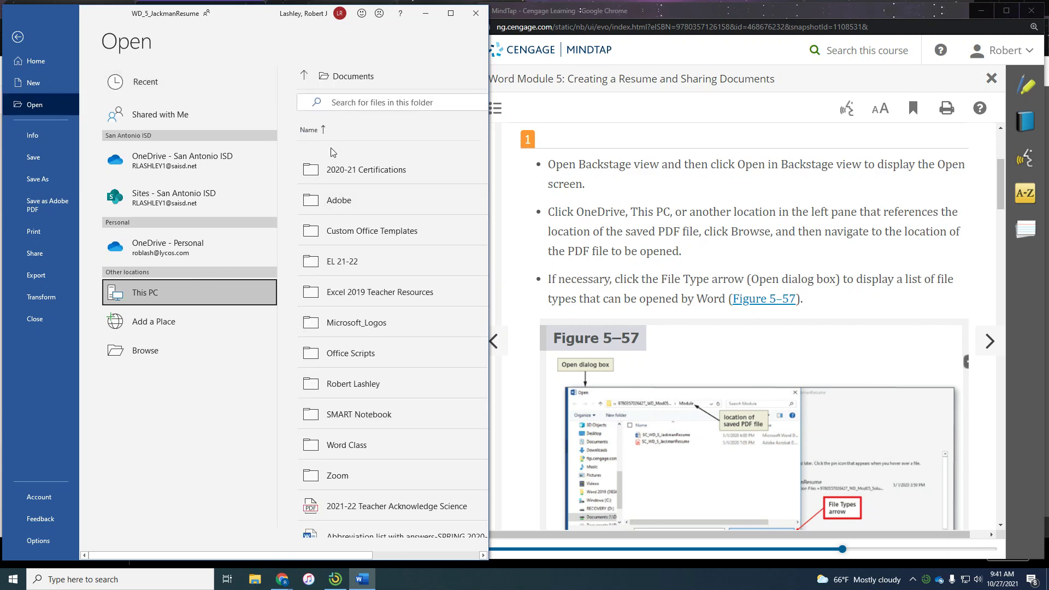
pyautogui.scroll(-6, 339, 308)
pyautogui.scroll(-15, 333, 303)
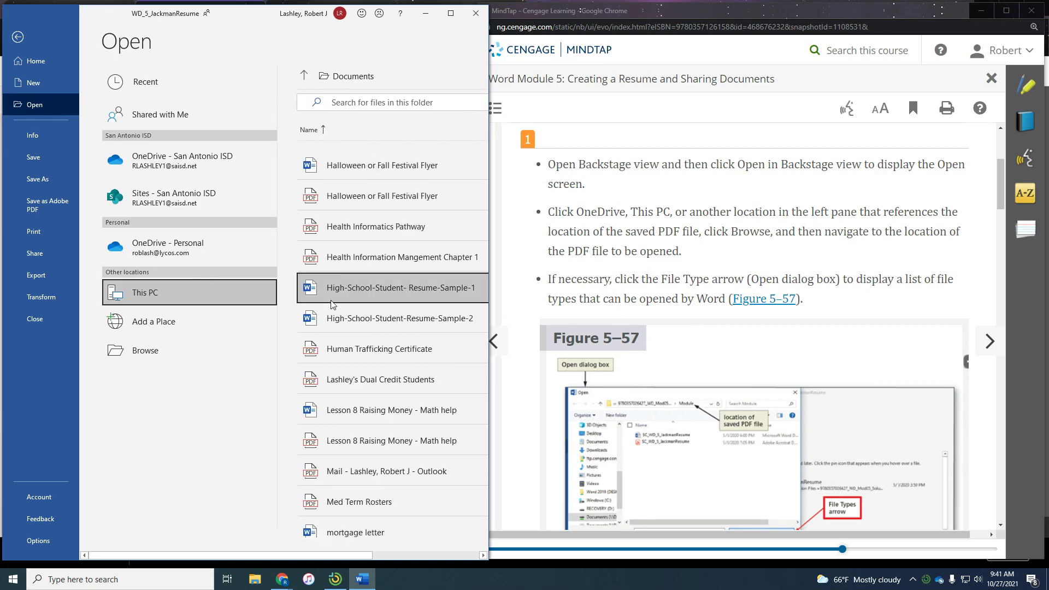
pyautogui.scroll(-8, 328, 299)
pyautogui.scroll(3, 328, 299)
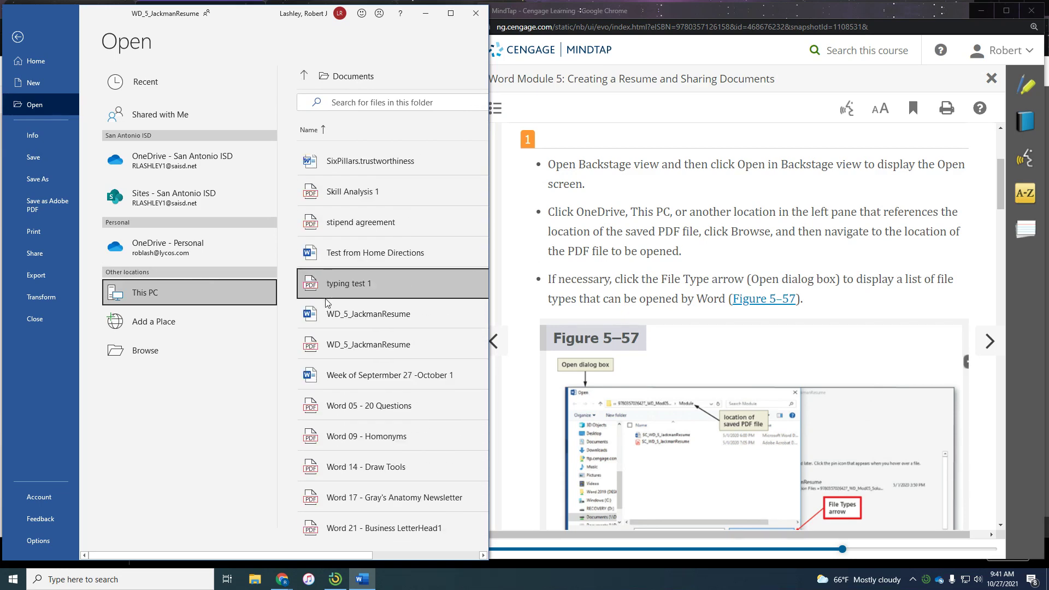
pyautogui.click(385, 343)
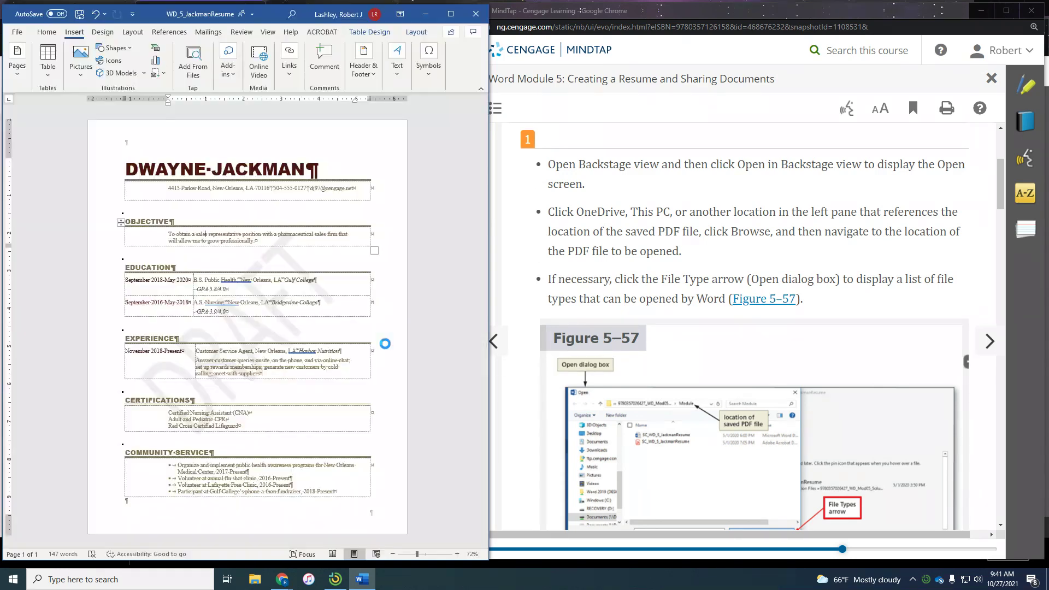
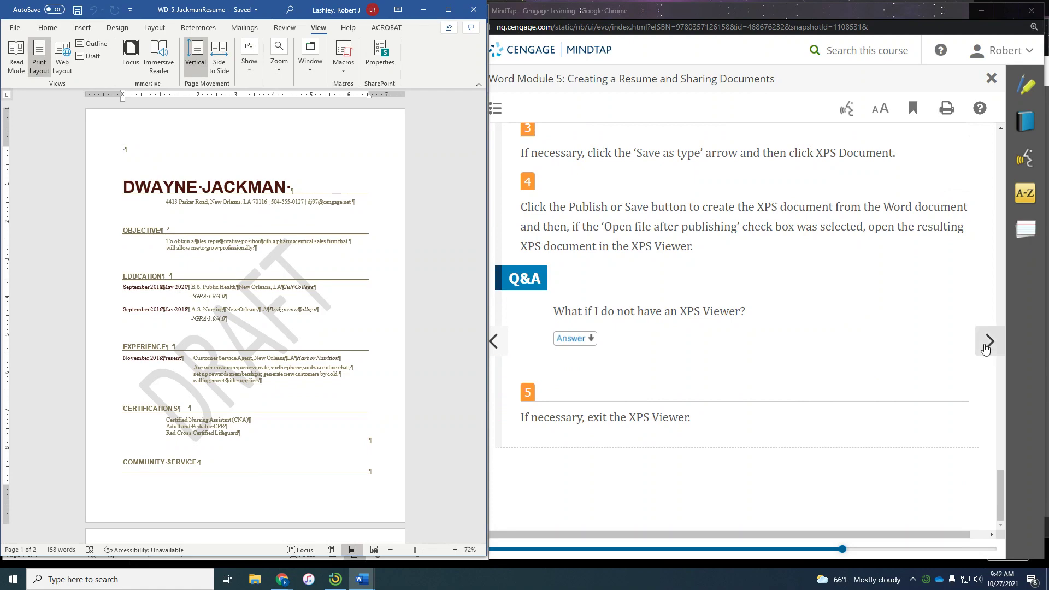
# - Go to textbook section WD 5-3d on checking document compatibility and read its introduction and step 1
pyautogui.click(990, 341)
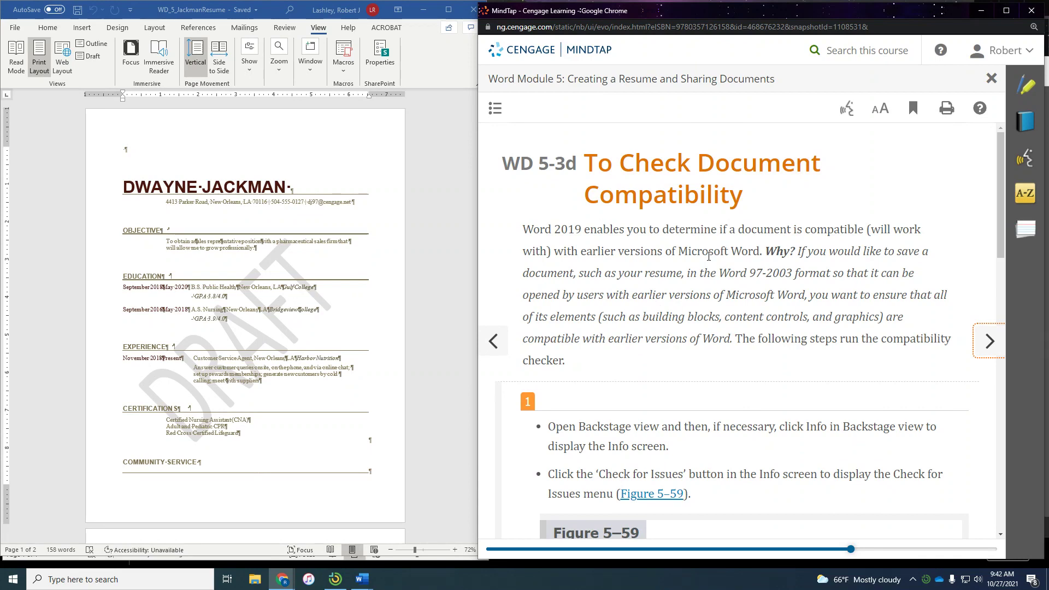
pyautogui.scroll(-1, 708, 256)
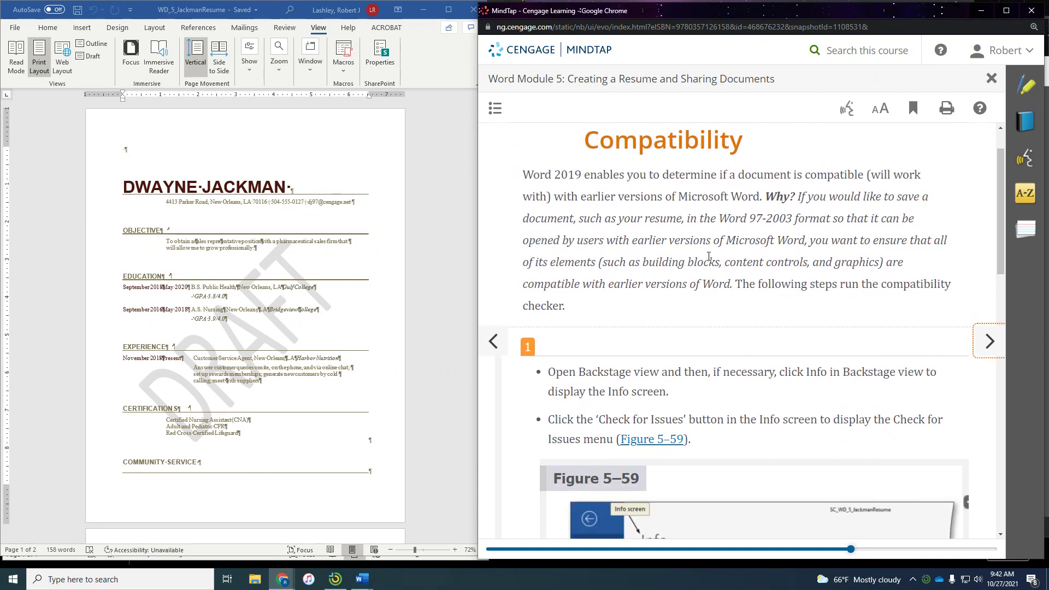
pyautogui.scroll(-1, 708, 257)
pyautogui.scroll(-2, 709, 261)
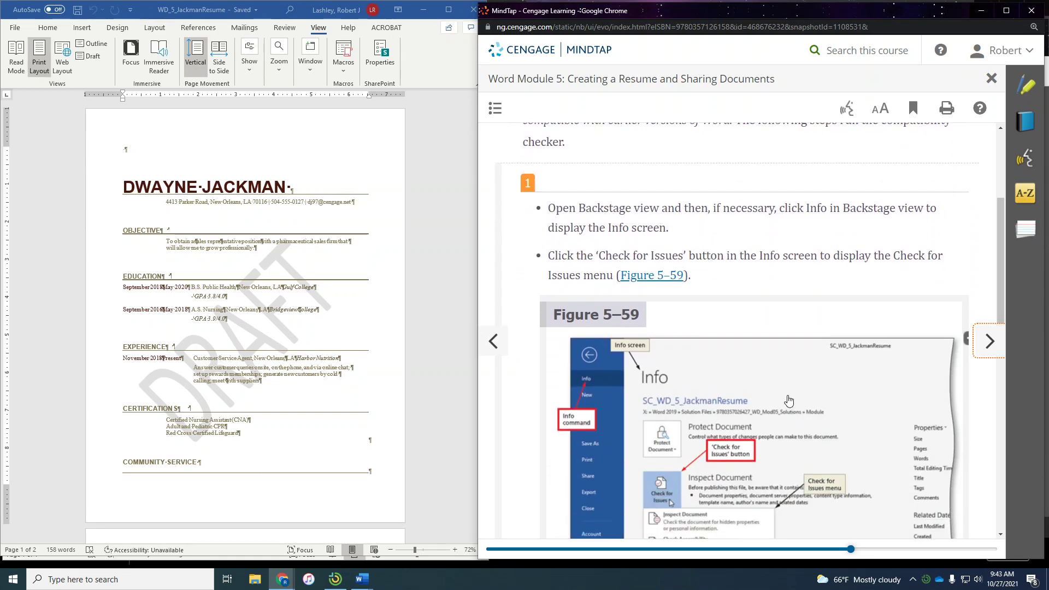
pyautogui.scroll(-1, 788, 386)
pyautogui.scroll(-1, 787, 385)
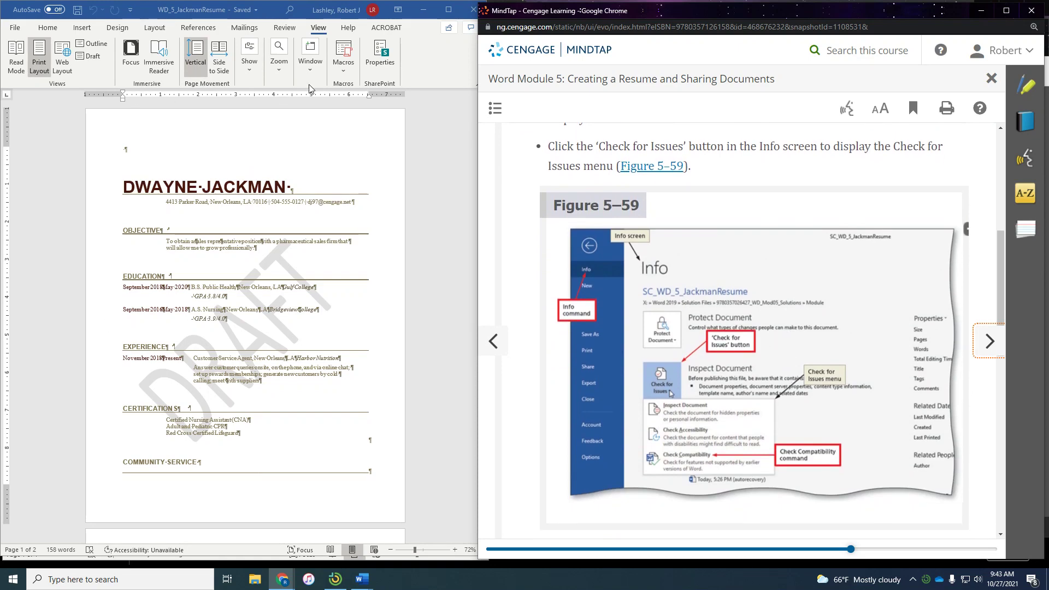
# - Close the converted PDF document and show the Check for Issues options on the original resume's Info screen
pyautogui.click(467, 9)
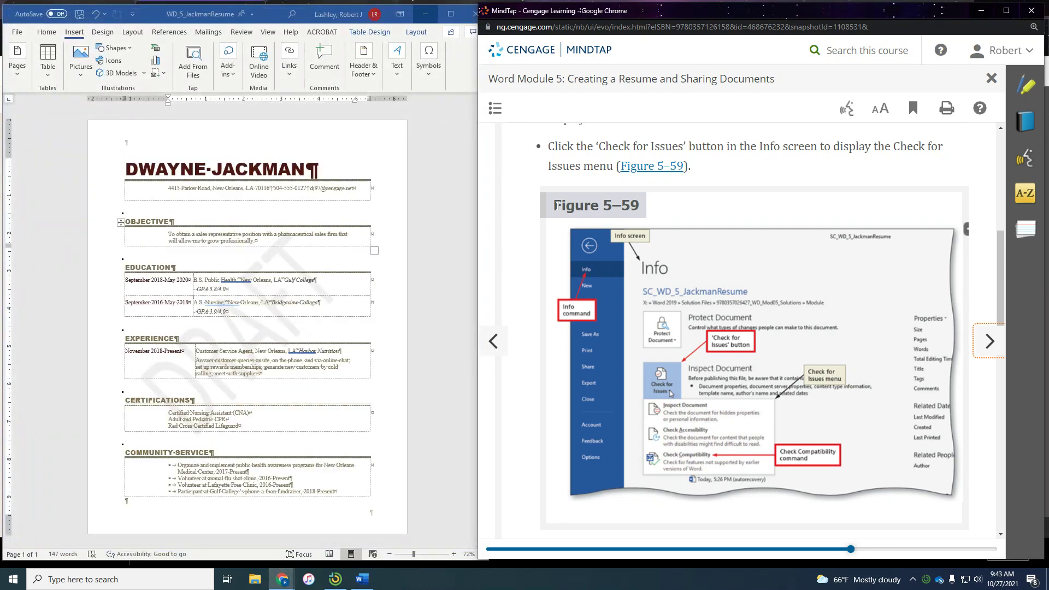
pyautogui.click(15, 33)
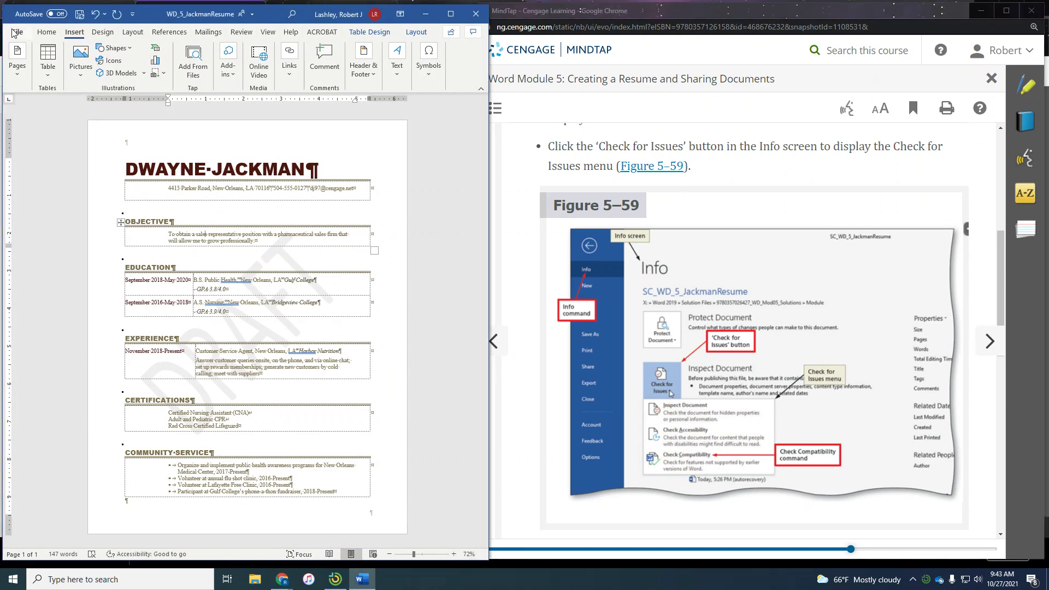
pyautogui.click(17, 32)
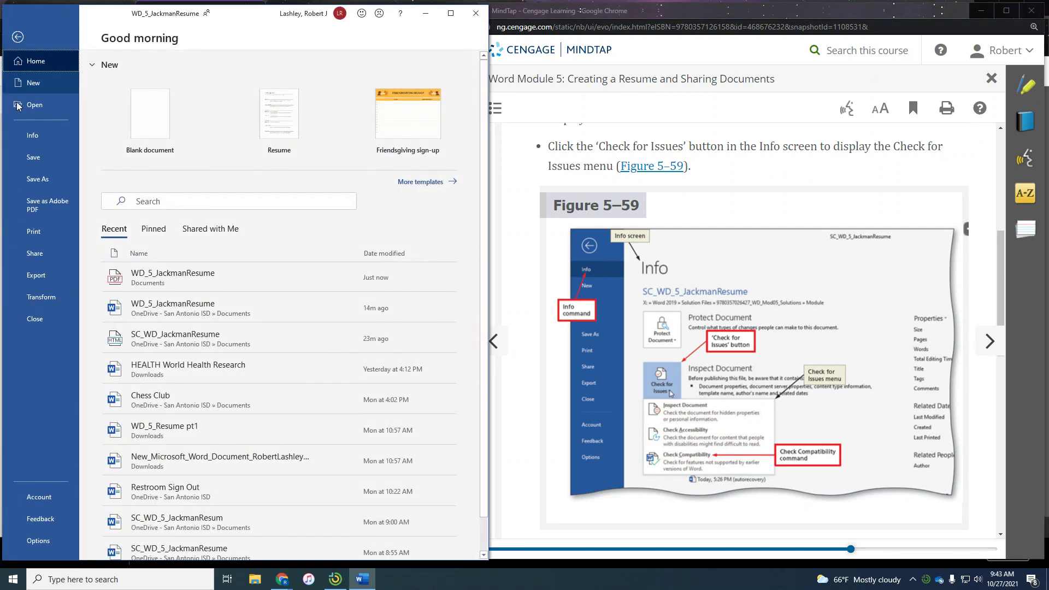
pyautogui.click(26, 135)
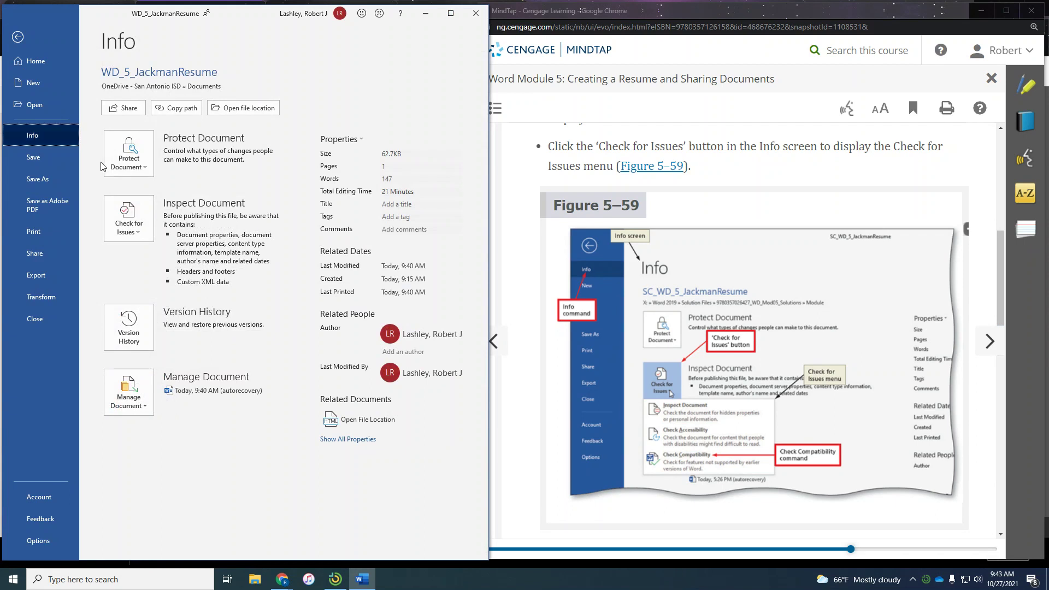
pyautogui.click(131, 233)
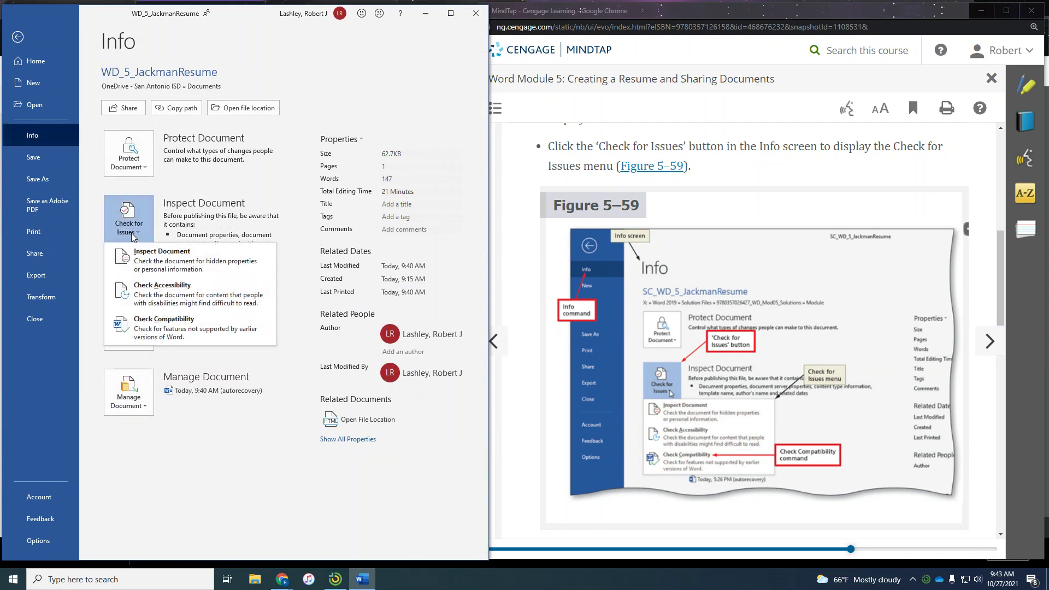
# - Start Inspect Document, saving the resume and its template changes, and close the Document Inspector without running an inspection
pyautogui.click(146, 270)
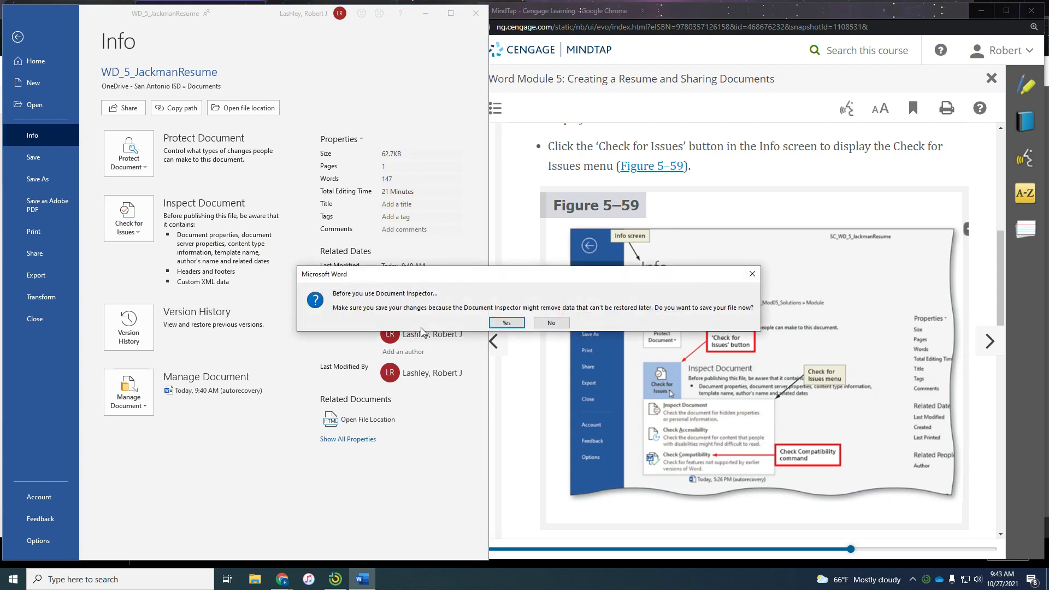
pyautogui.click(507, 323)
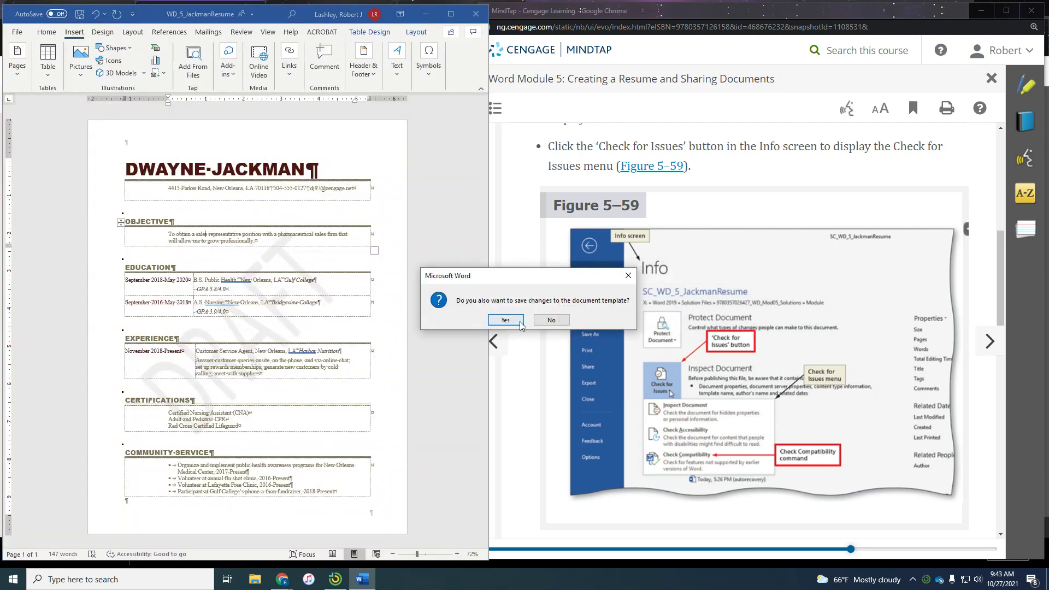
pyautogui.click(508, 321)
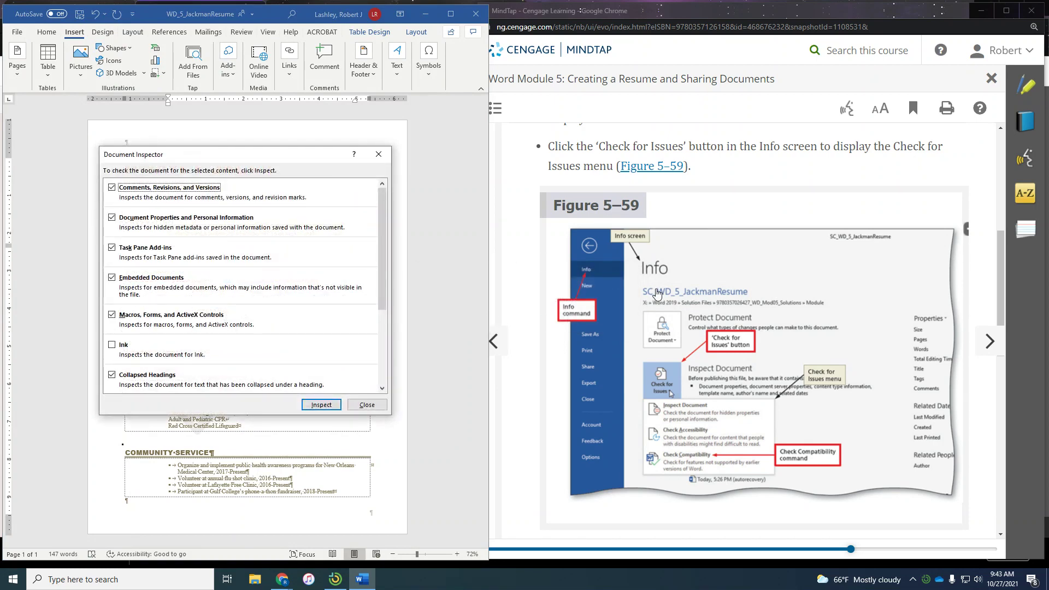
pyautogui.scroll(-1, 494, 256)
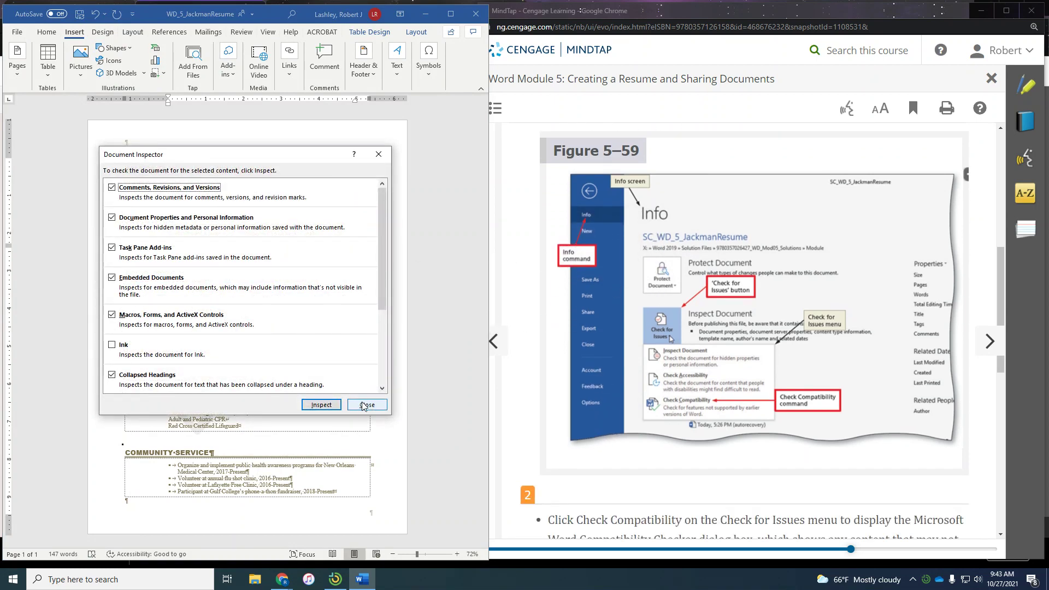
pyautogui.click(380, 408)
# - Run Check Compatibility on the WD_5_JackmanResume document from its Info screen
pyautogui.click(20, 33)
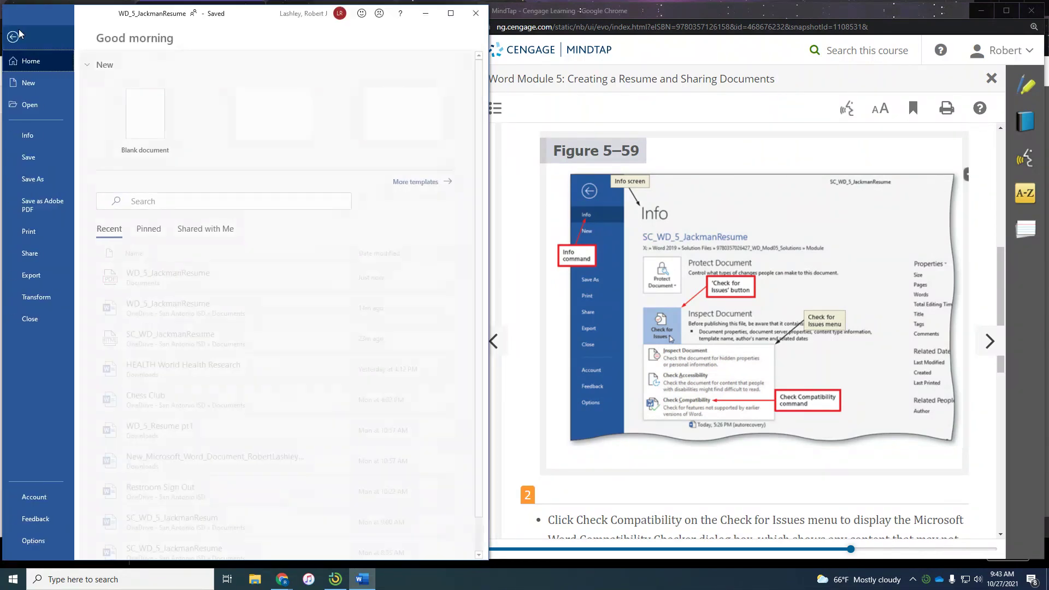
pyautogui.click(24, 137)
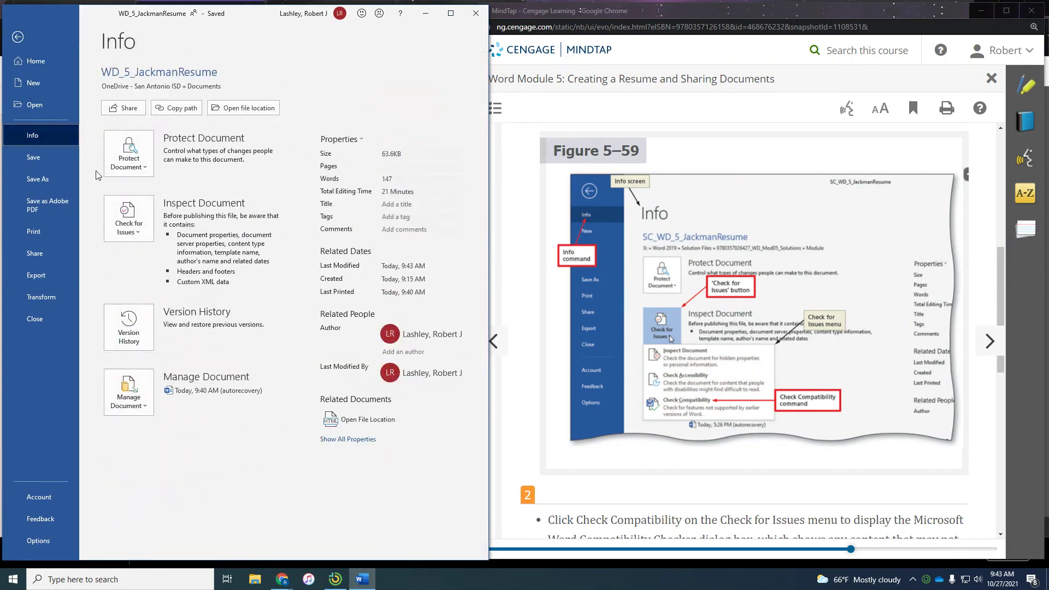
pyautogui.click(129, 217)
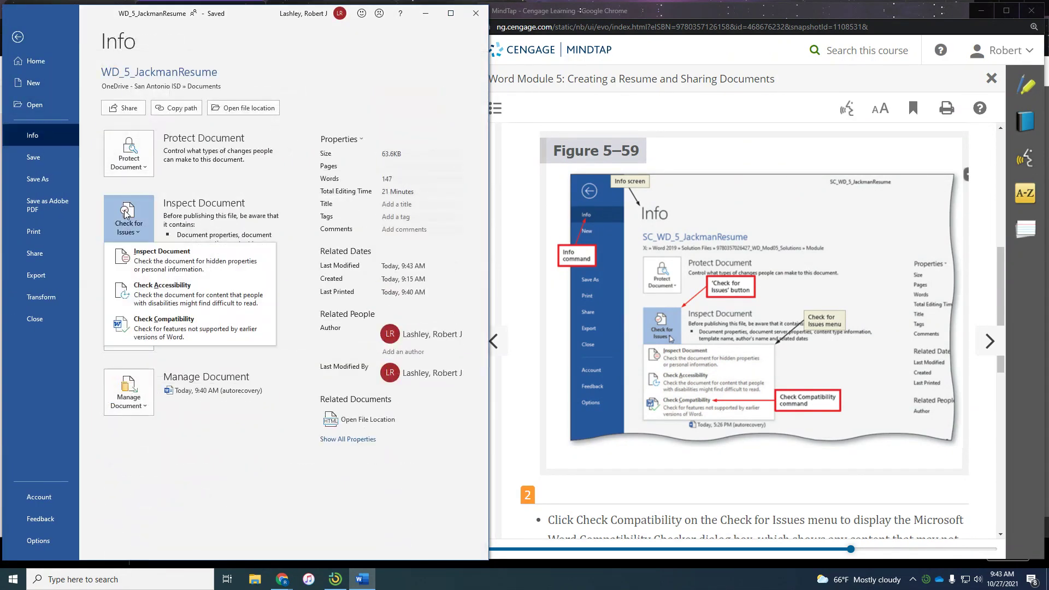
pyautogui.click(178, 324)
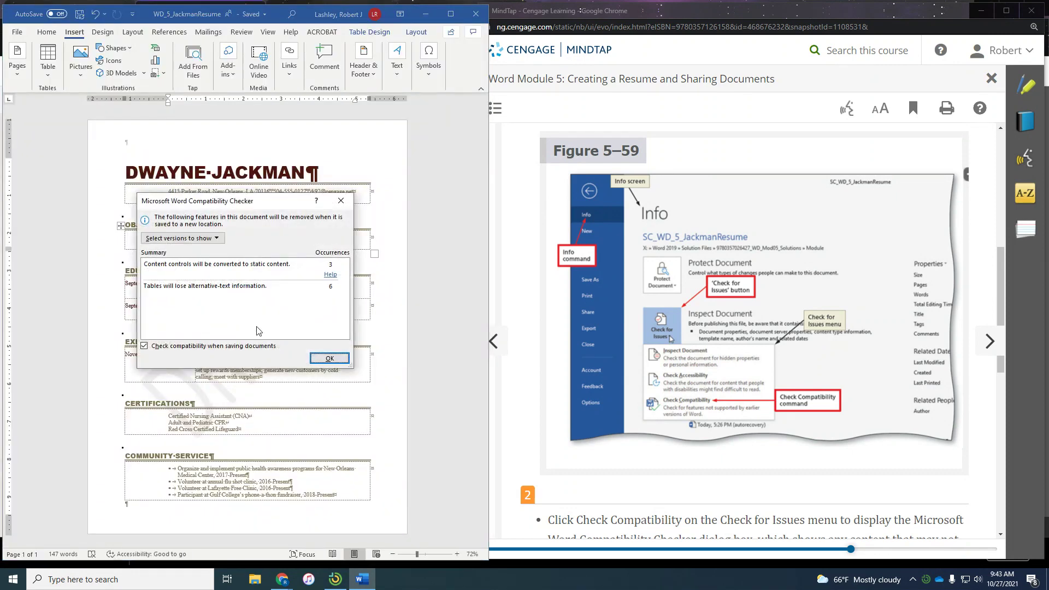
# - Read textbook steps 2 and 3 of section WD 5-3d, including Figure 5–60, and close the Compatibility Checker
pyautogui.scroll(-5, 719, 319)
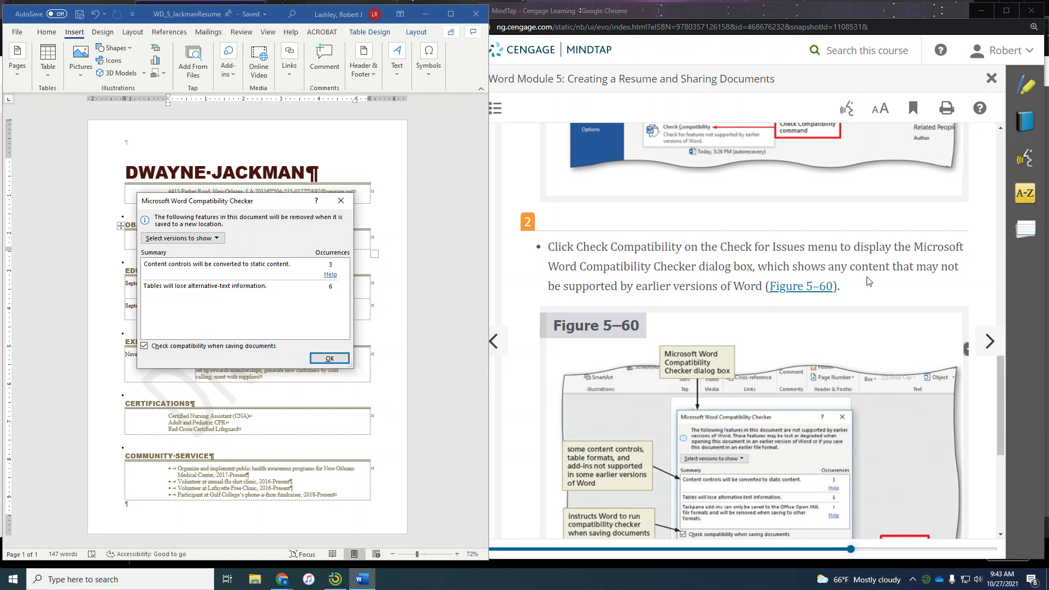
pyautogui.scroll(-1, 869, 282)
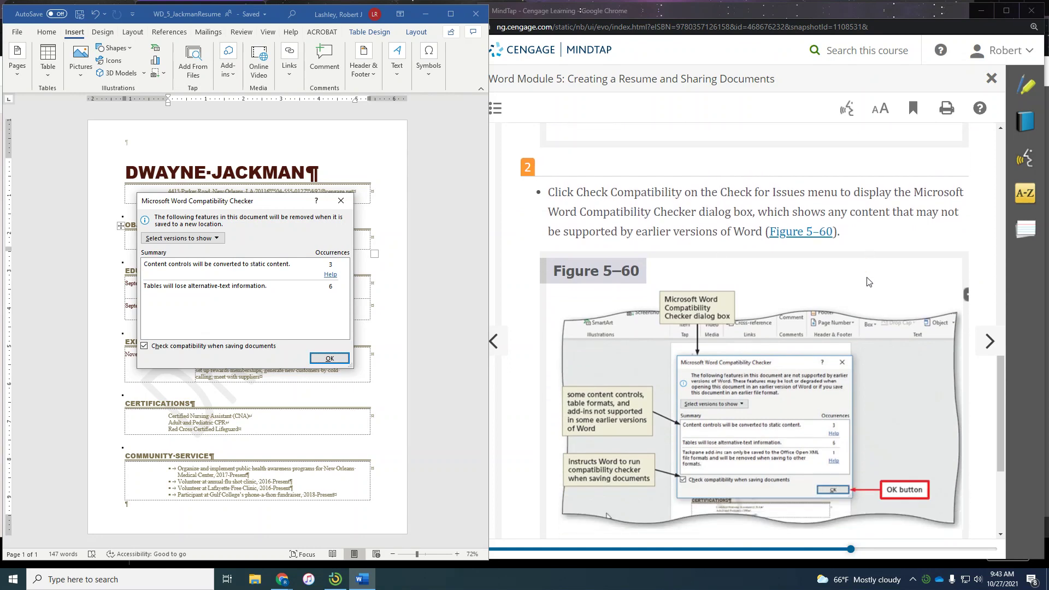
pyautogui.scroll(-1, 869, 282)
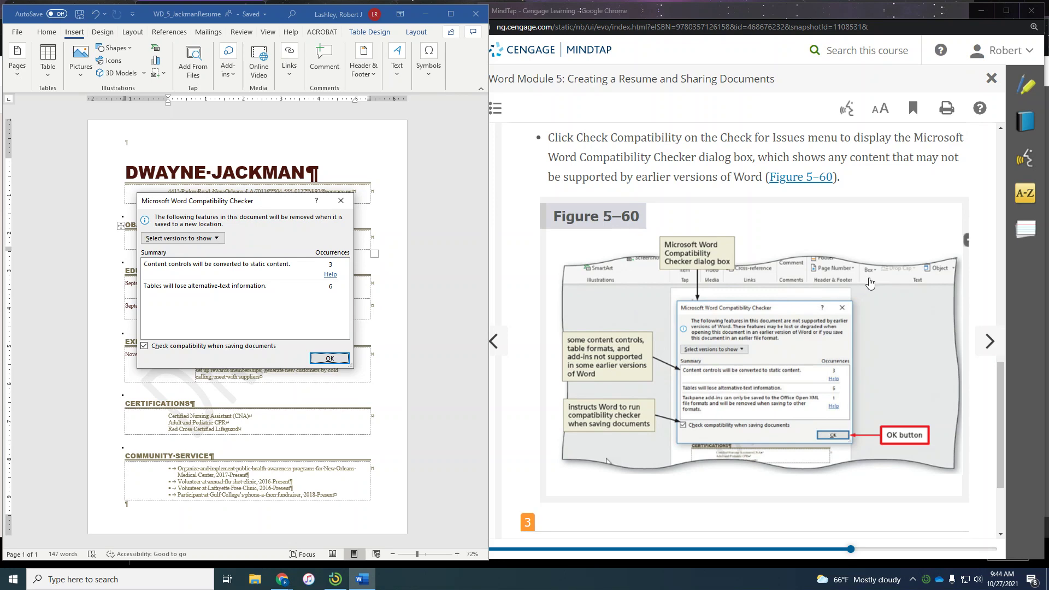
pyautogui.scroll(-2, 870, 282)
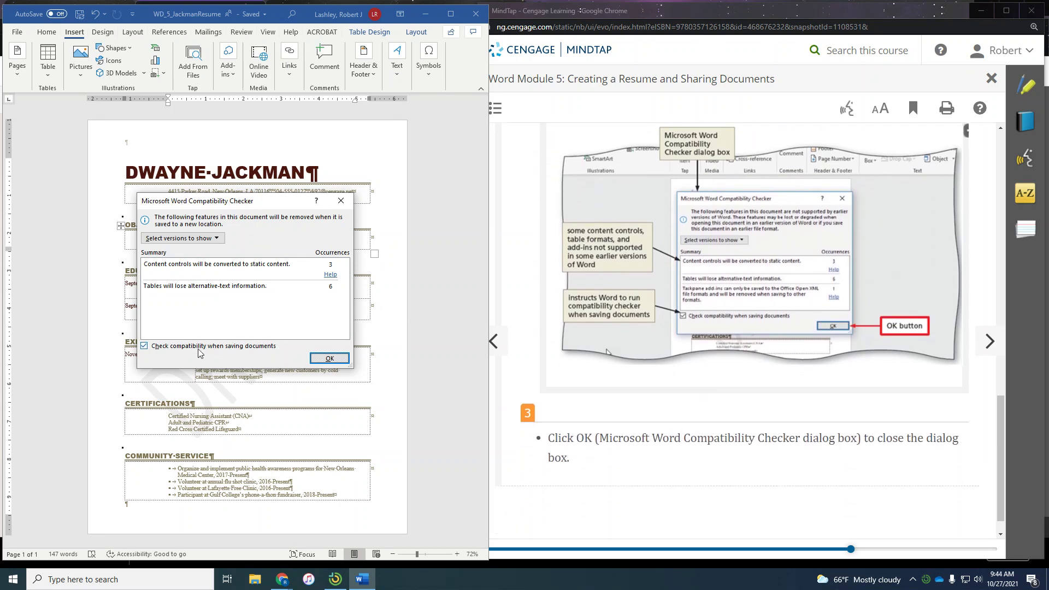
pyautogui.scroll(-1, 649, 352)
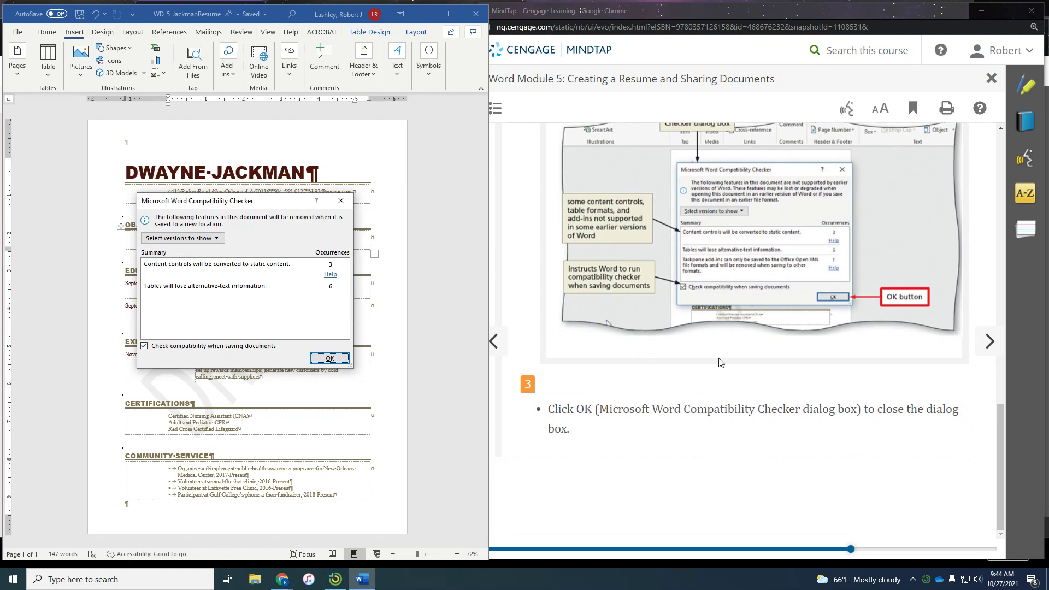
pyautogui.click(325, 360)
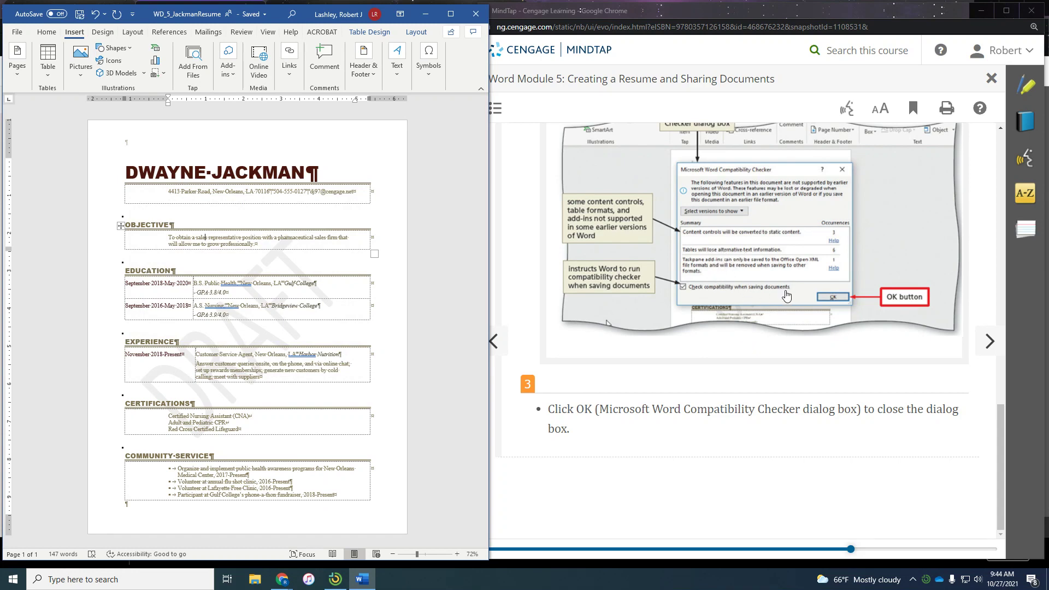
# - Go to textbook section WD 5-3e on saving in an earlier Word format and read its introduction and step 1
pyautogui.scroll(3, 787, 295)
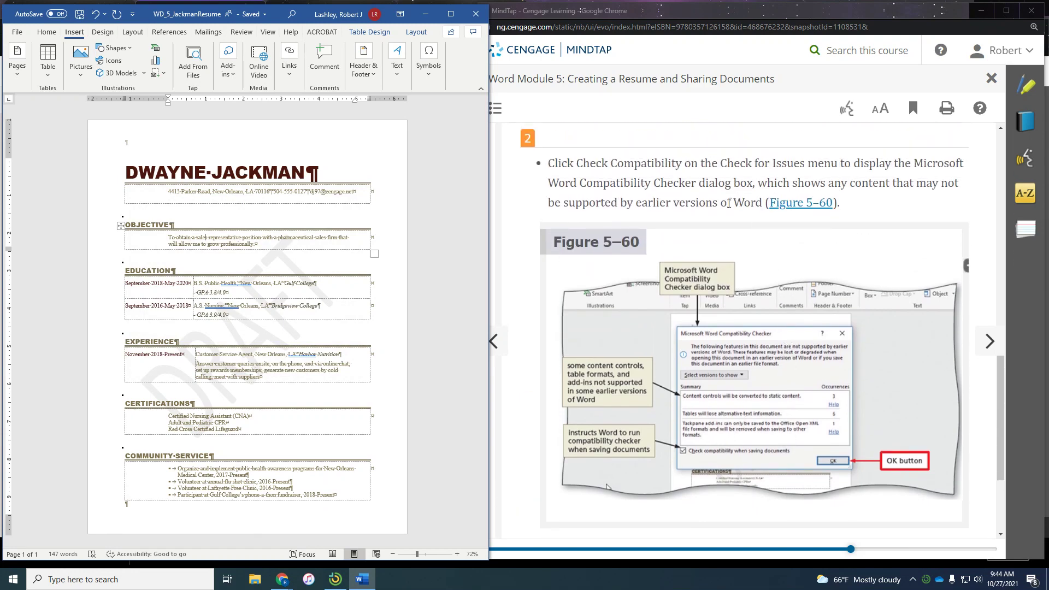
pyautogui.scroll(-3, 799, 229)
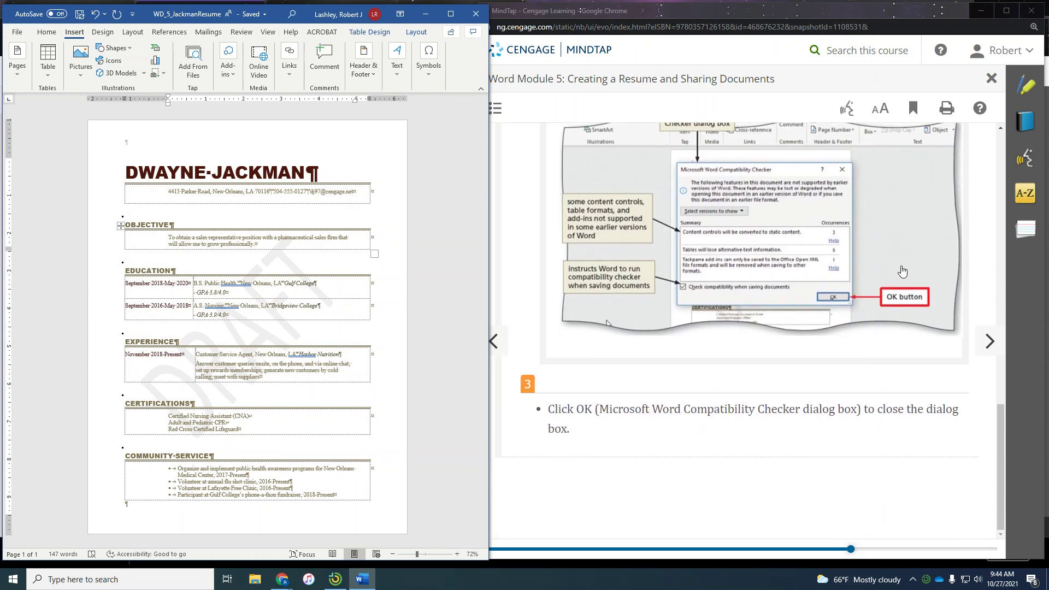
pyautogui.click(990, 340)
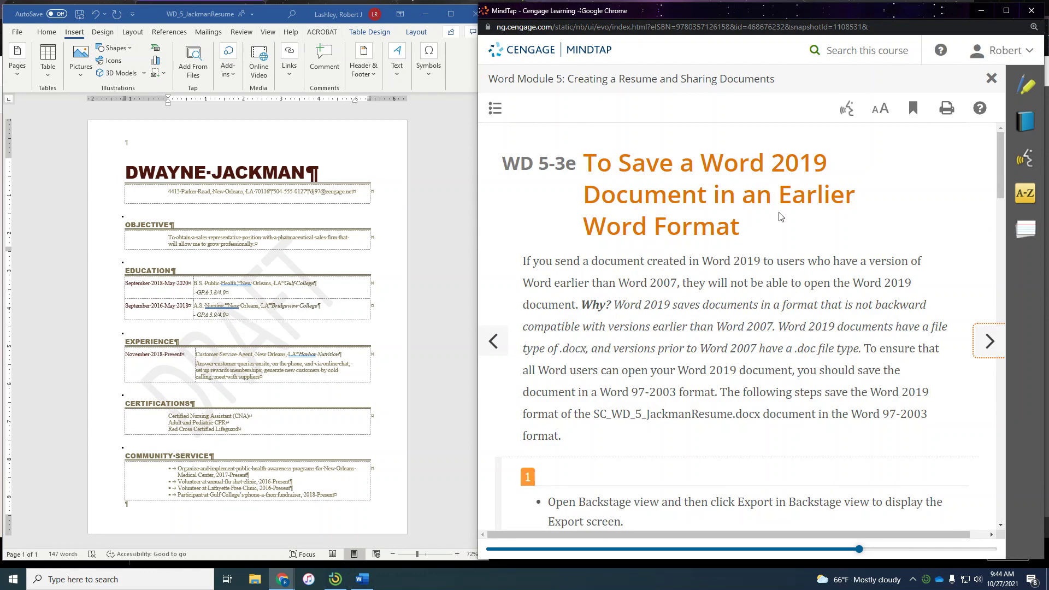
pyautogui.scroll(-6, 779, 217)
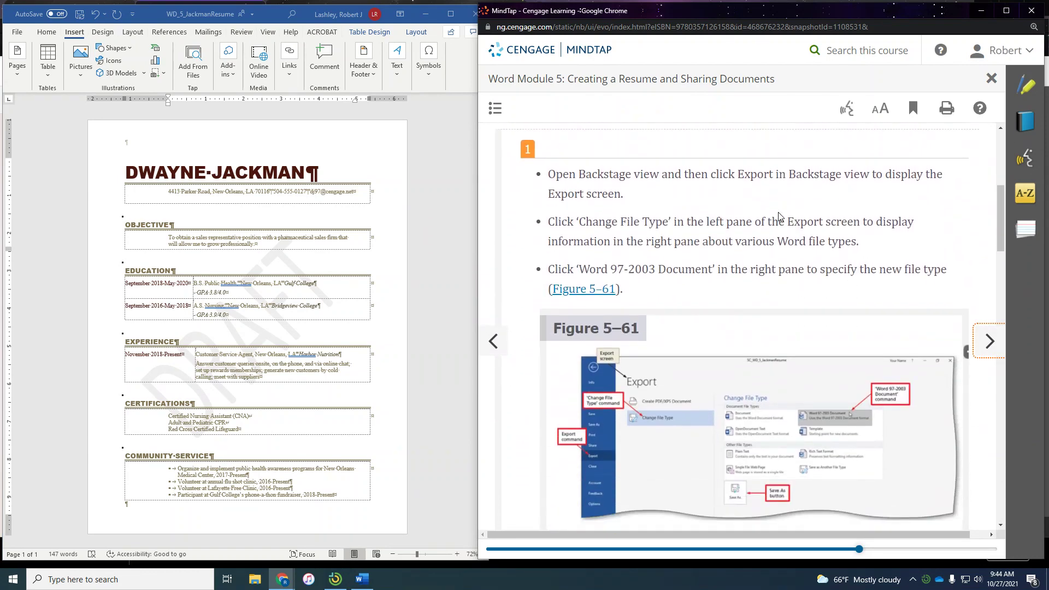
# - Choose Word 97-2003 Document as the resume's new file type on the Export screen, following step 1 of WD 5-3e
pyautogui.click(16, 33)
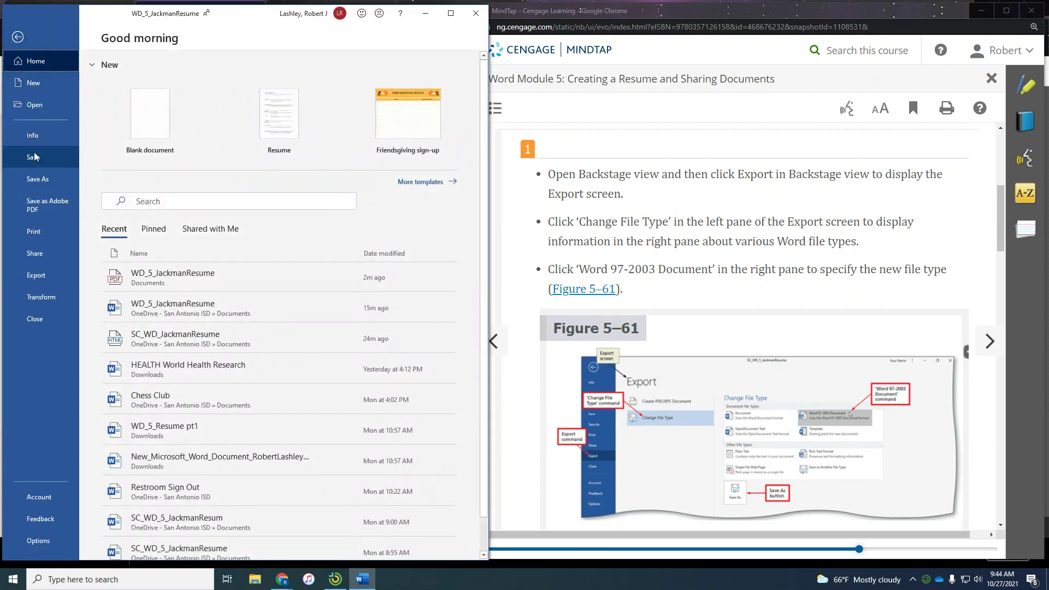
pyautogui.click(41, 281)
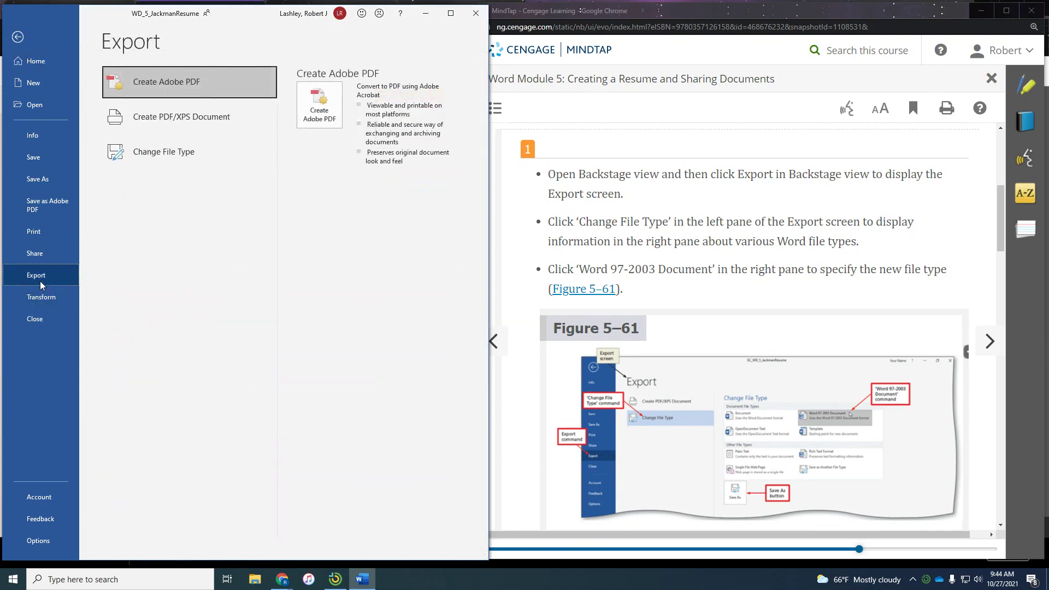
pyautogui.click(162, 160)
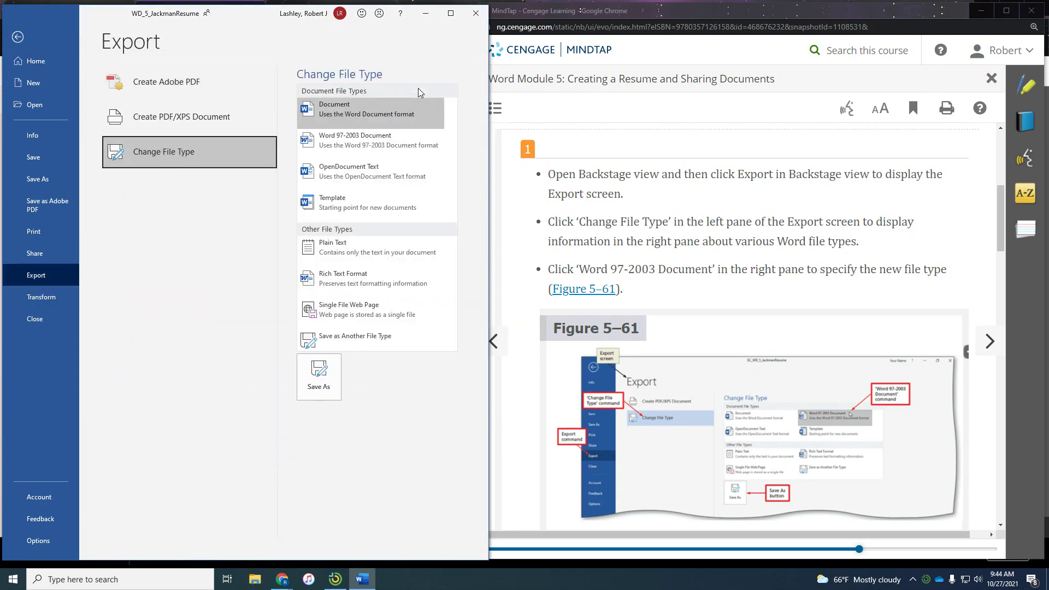
pyautogui.scroll(-1, 695, 293)
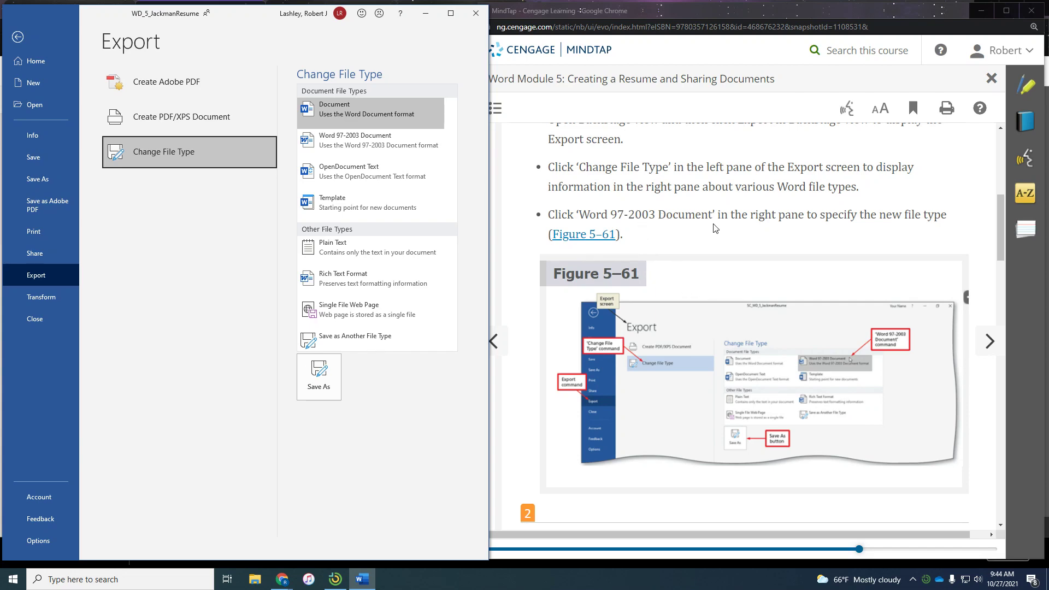
pyautogui.scroll(-3, 714, 228)
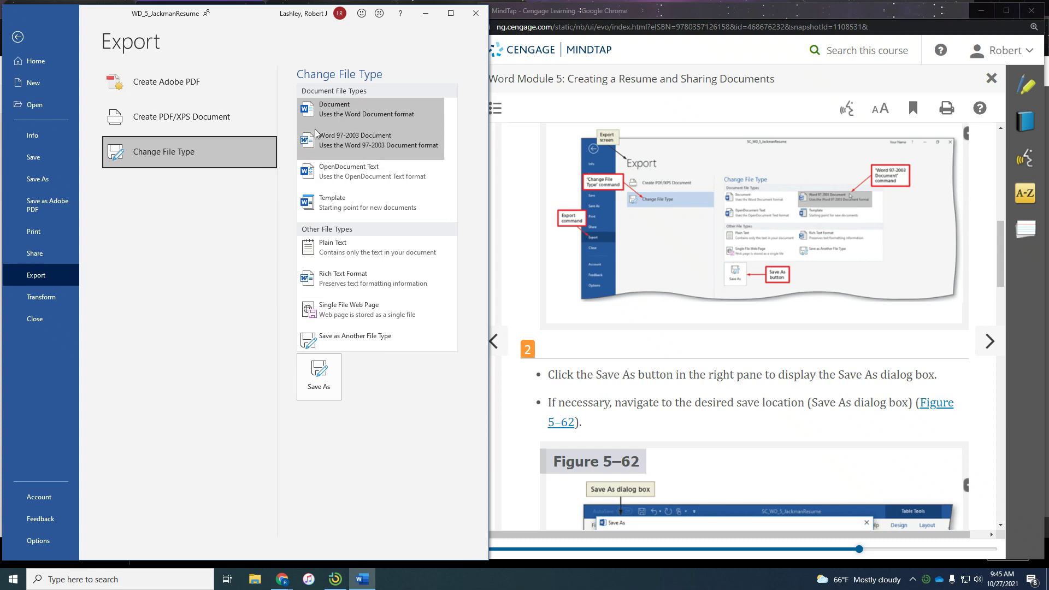
pyautogui.click(352, 142)
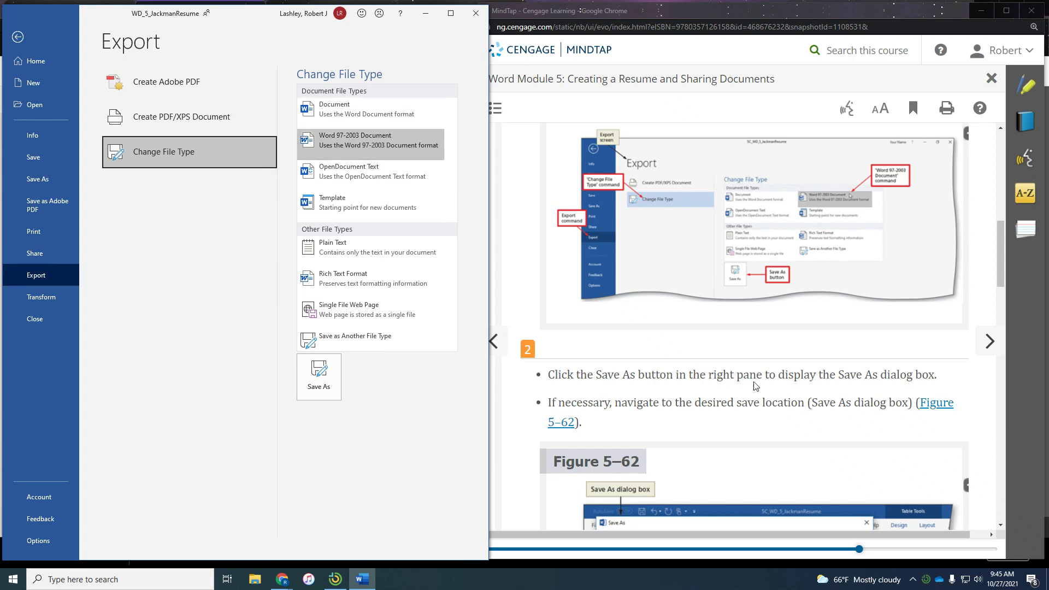
# - Save the resume to the Documents folder as WD_5_JackmanResume in Word 97-2003 Document format, following textbook steps 2 and 3
pyautogui.scroll(-6, 776, 378)
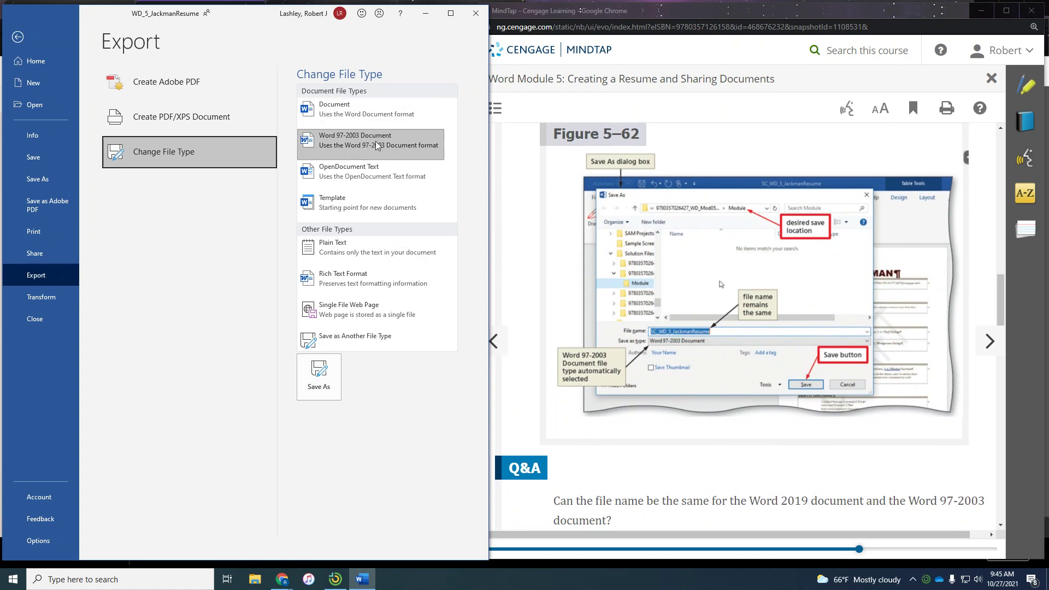
pyautogui.click(325, 381)
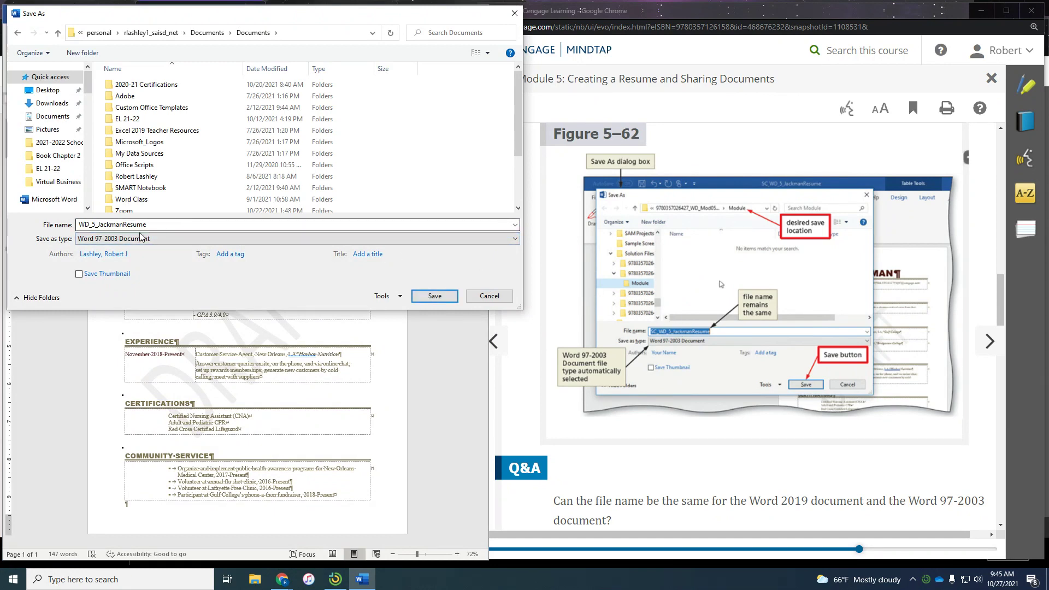
pyautogui.click(167, 239)
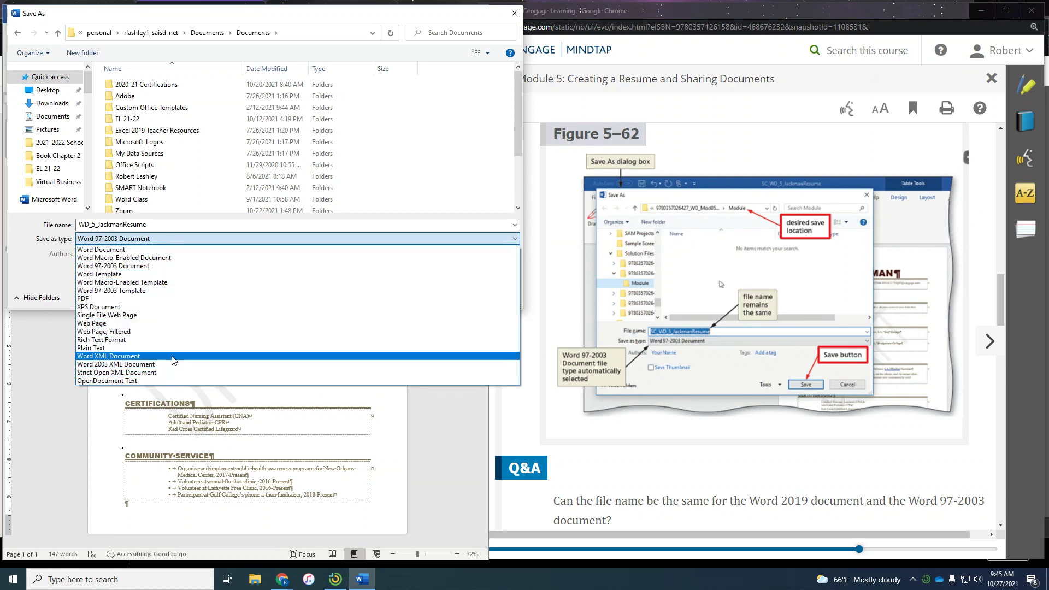
pyautogui.click(172, 238)
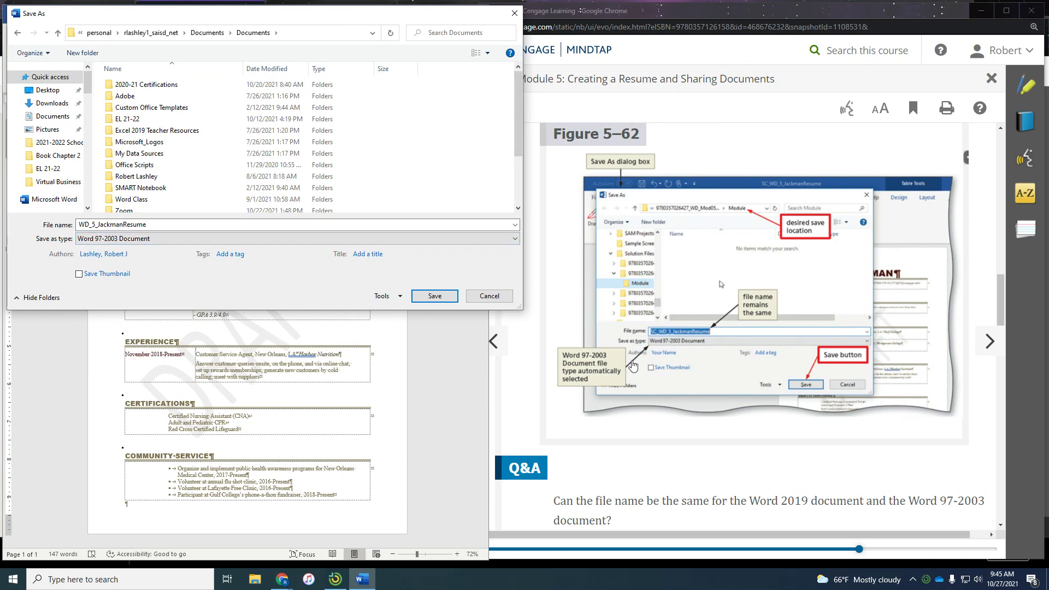
pyautogui.scroll(-1, 632, 425)
pyautogui.scroll(-3, 632, 425)
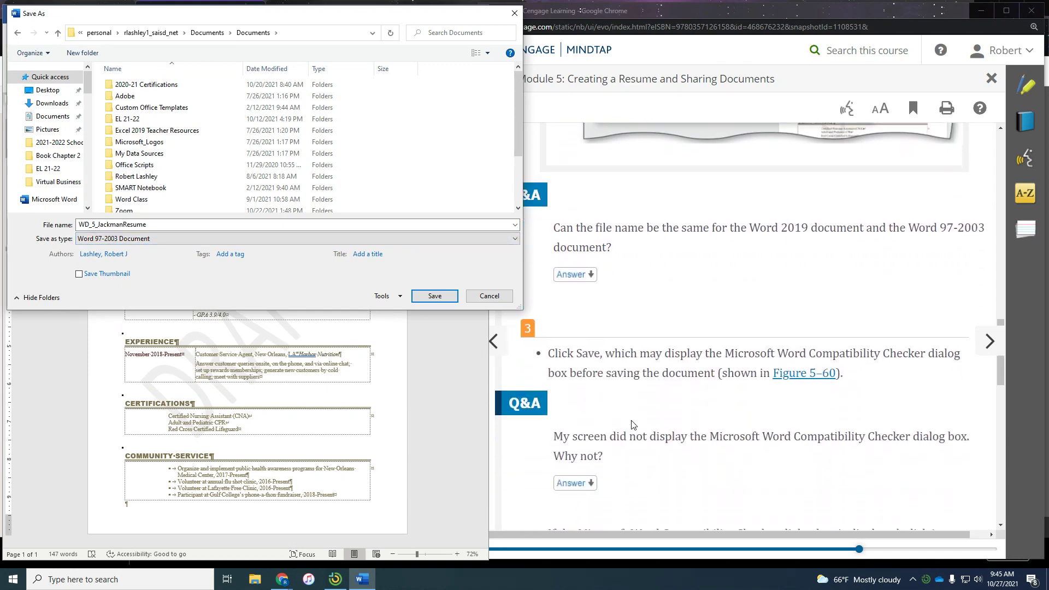
pyautogui.click(435, 298)
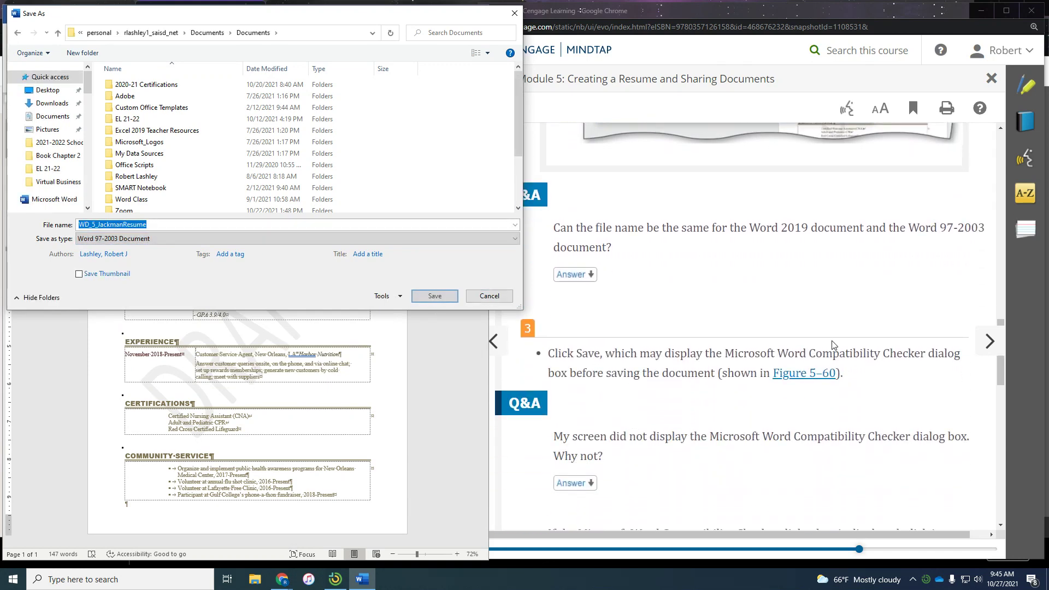
# - Continue the save past the Compatibility Checker as step 3 directs, and also save the changes to the document template
pyautogui.scroll(-3, 841, 345)
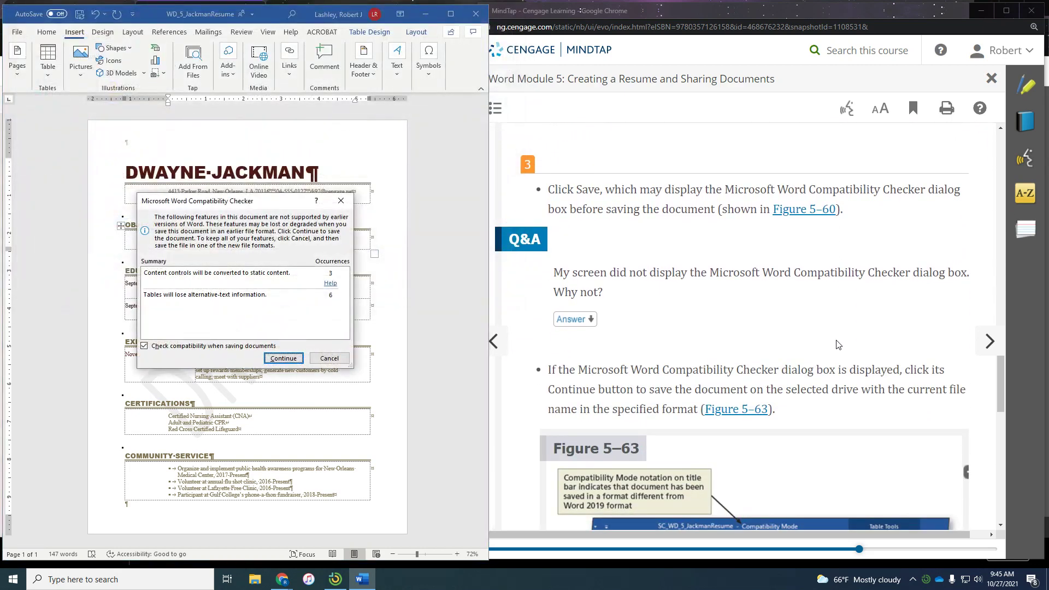
pyautogui.scroll(-2, 781, 325)
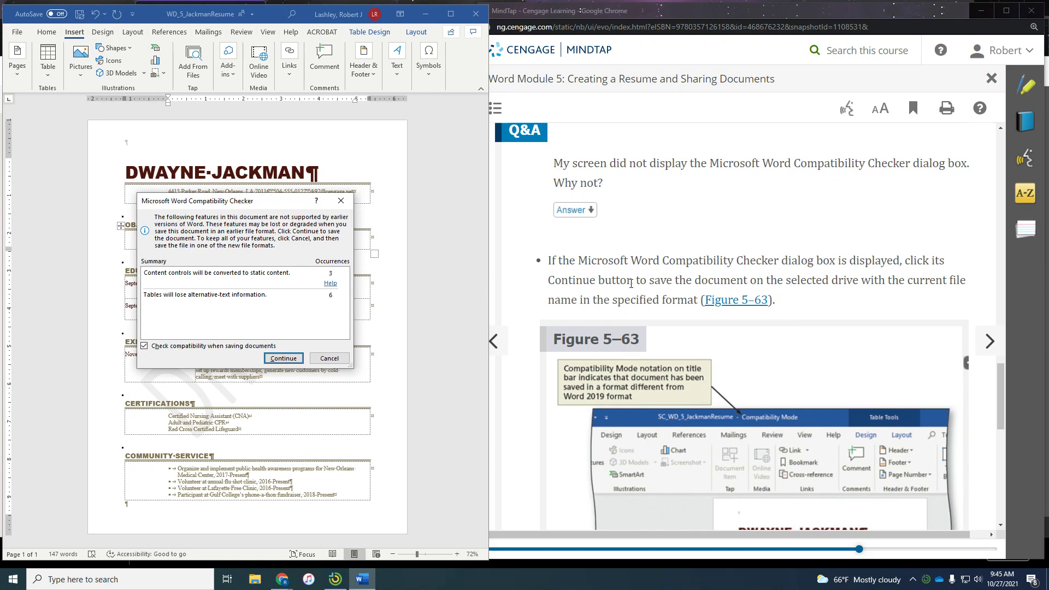
pyautogui.scroll(-1, 630, 283)
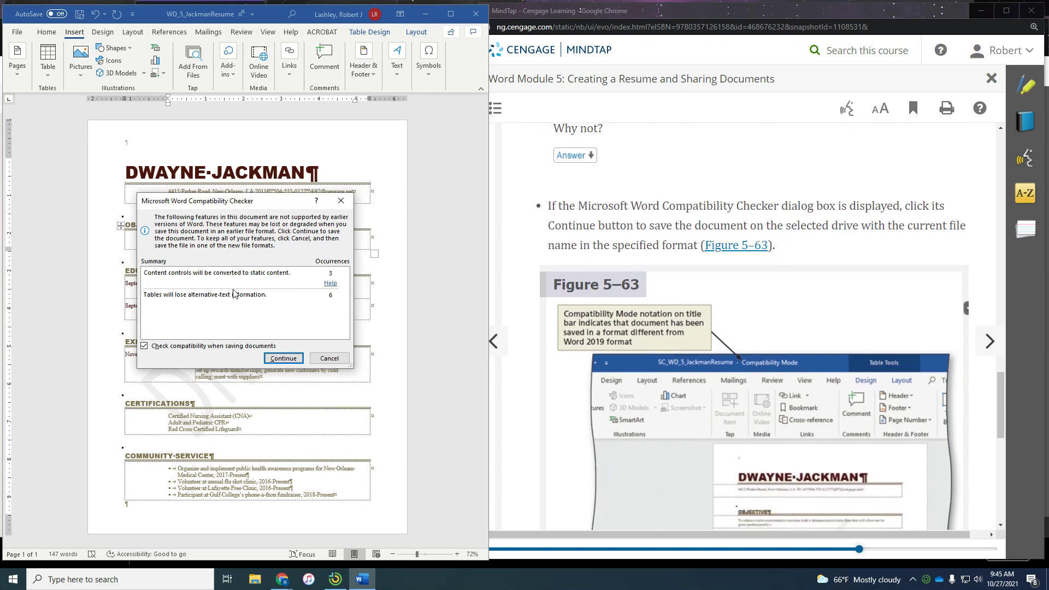
pyautogui.click(283, 359)
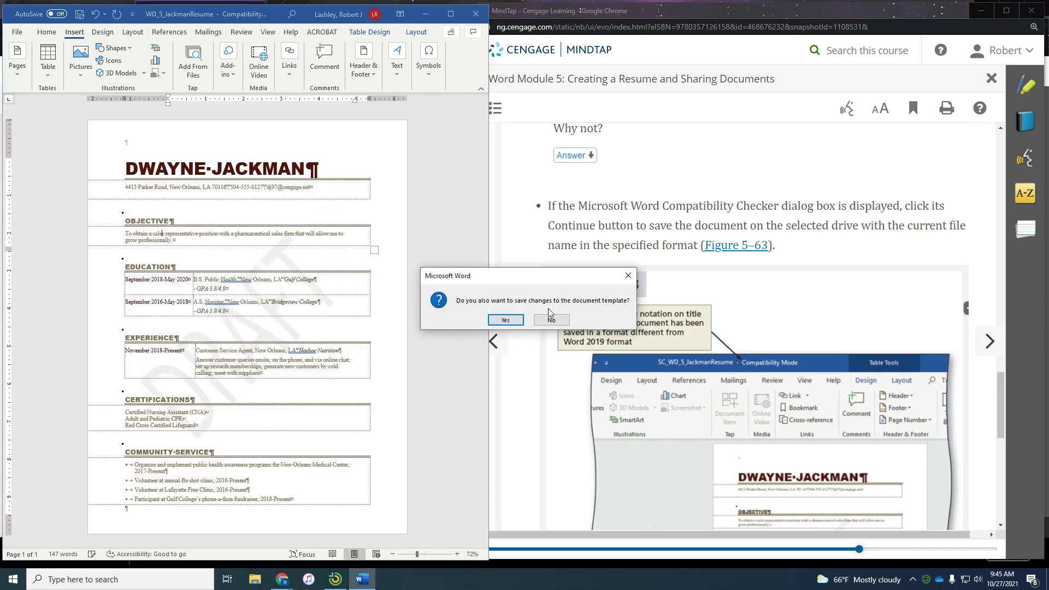
pyautogui.click(515, 322)
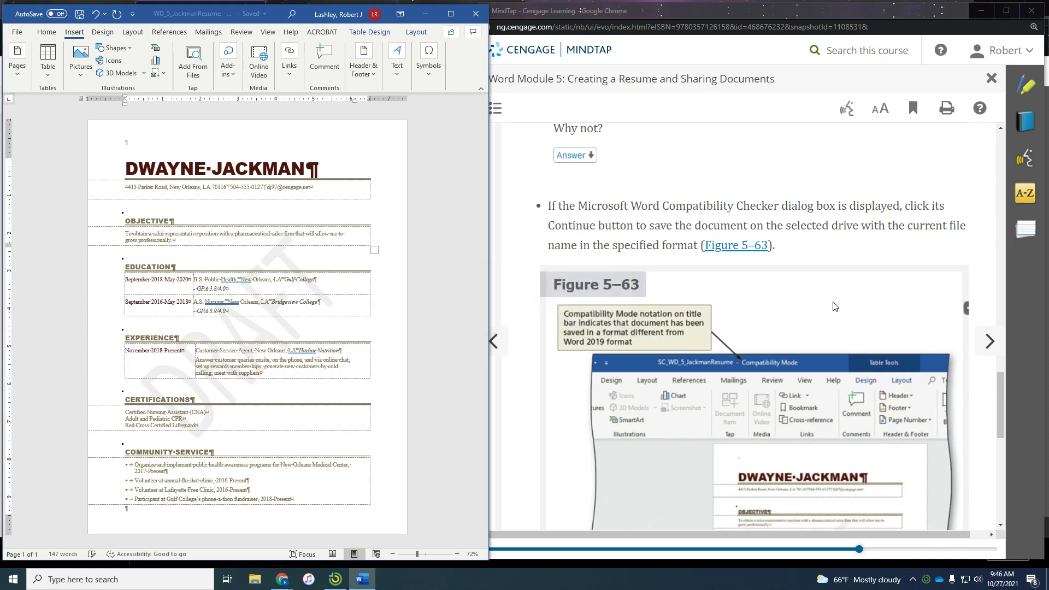
pyautogui.scroll(-2, 831, 300)
pyautogui.scroll(-5, 831, 300)
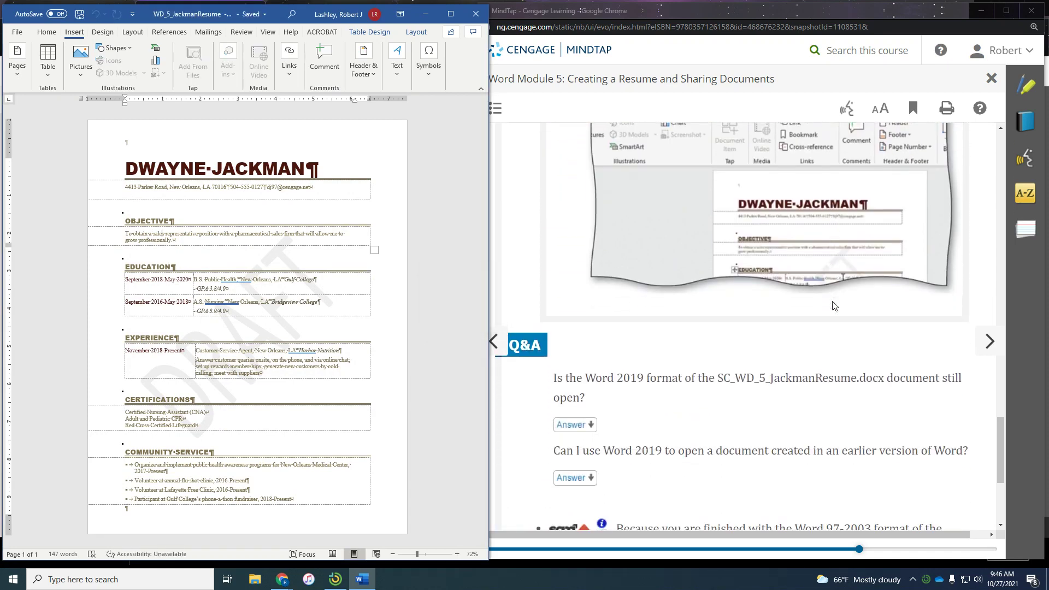